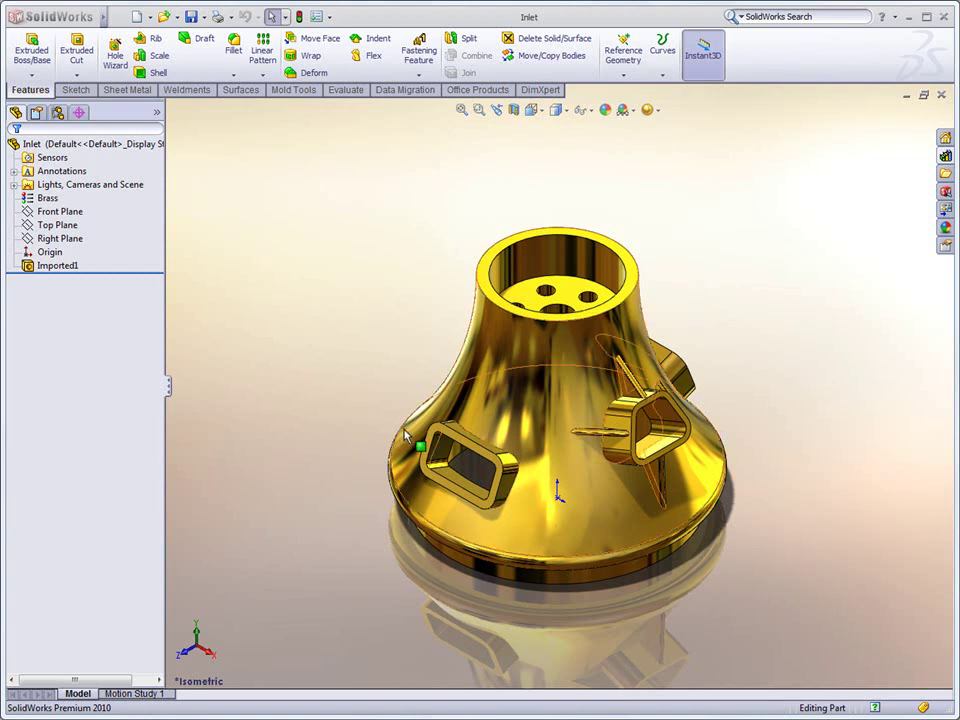
Recognize the rectangular inlet boss as editable features from its front face, including its child features
{"action": "left_click", "coordinate": [452, 444]}
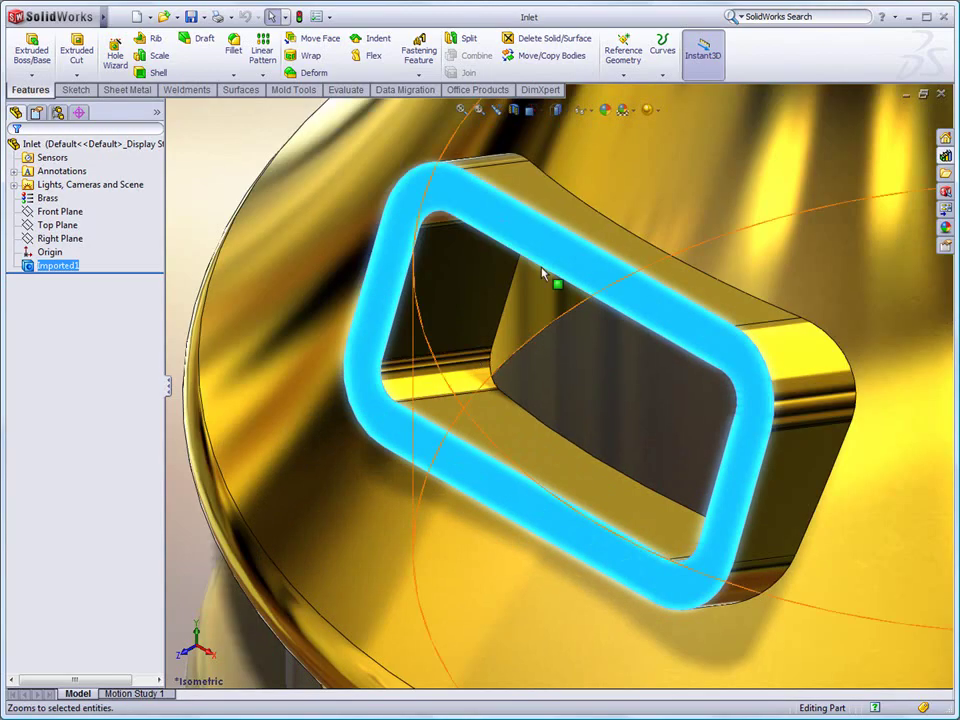
{"action": "left_click", "coordinate": [514, 238]}
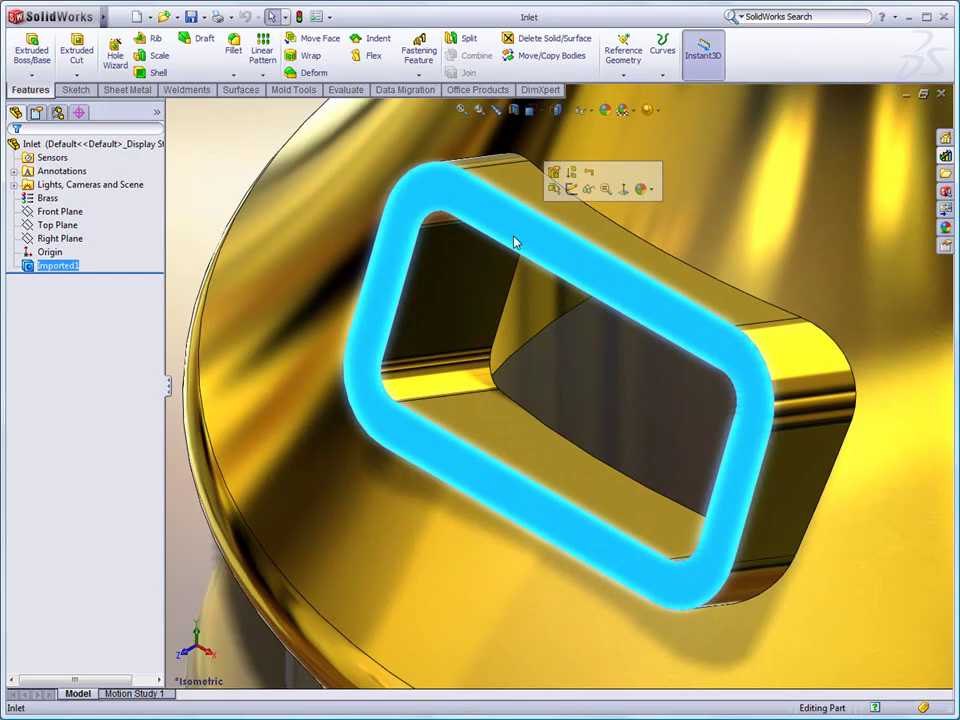
{"action": "left_click", "coordinate": [555, 178]}
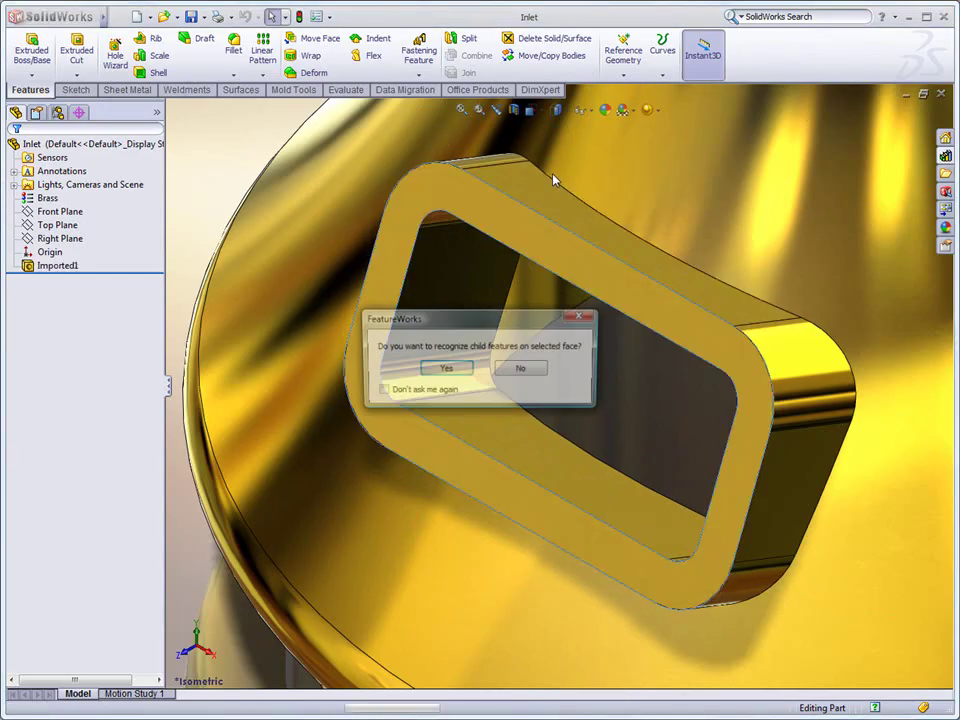
{"action": "left_click", "coordinate": [445, 369]}
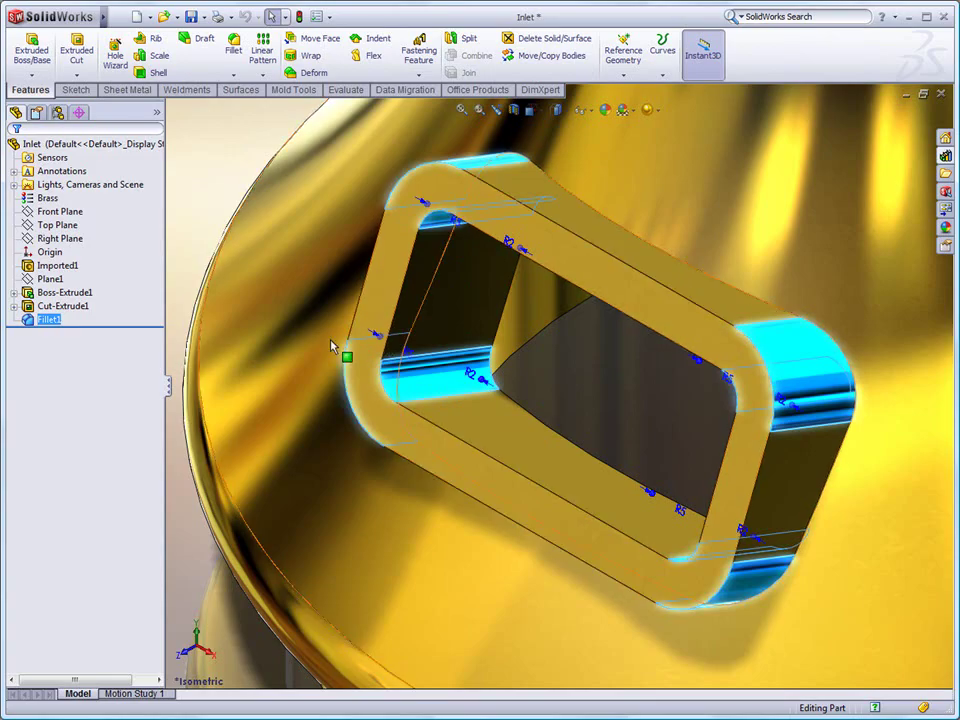
Roll the model back to before Cut-Extrude1 and forward again to review how the recognized inlet features build up
{"action": "left_click_drag", "start_coordinate": [128, 325], "coordinate": [123, 303]}
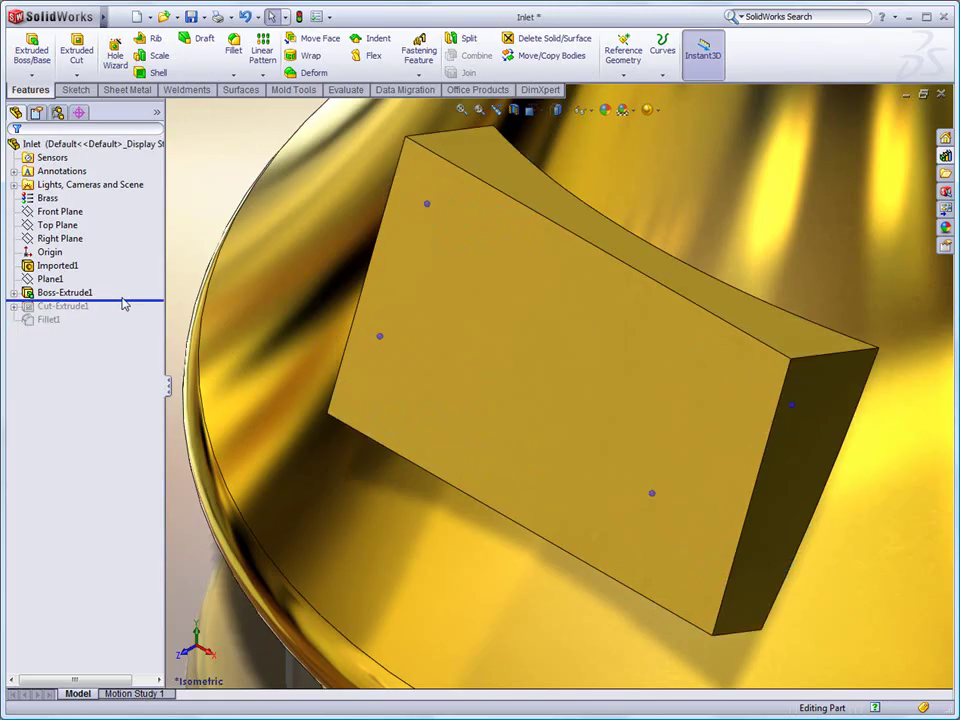
{"action": "key", "text": "Down"}
{"action": "key", "text": "Down"}
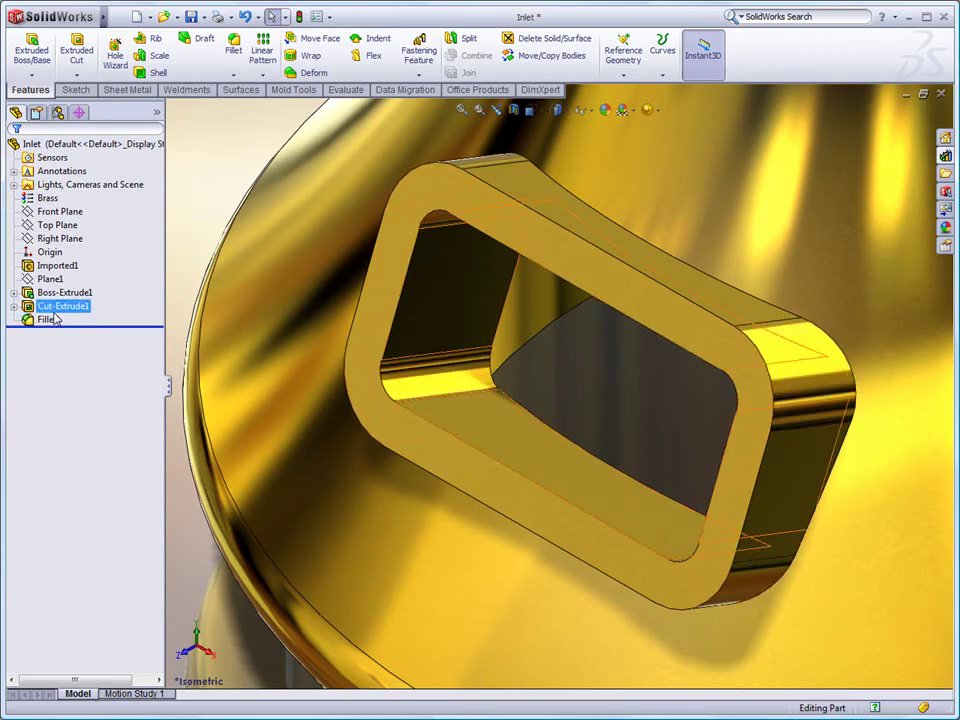
Edit the inlet's fillet feature: turn off multiple radius fillet and reduce the common radius by one increment
{"action": "left_click", "coordinate": [55, 318]}
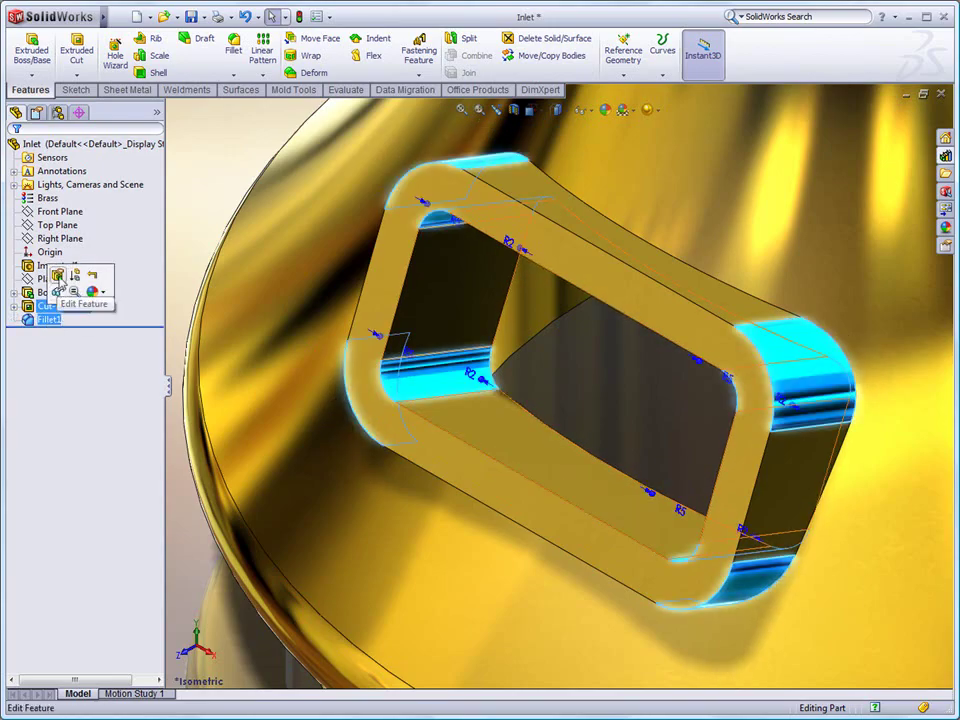
{"action": "left_click", "coordinate": [57, 277]}
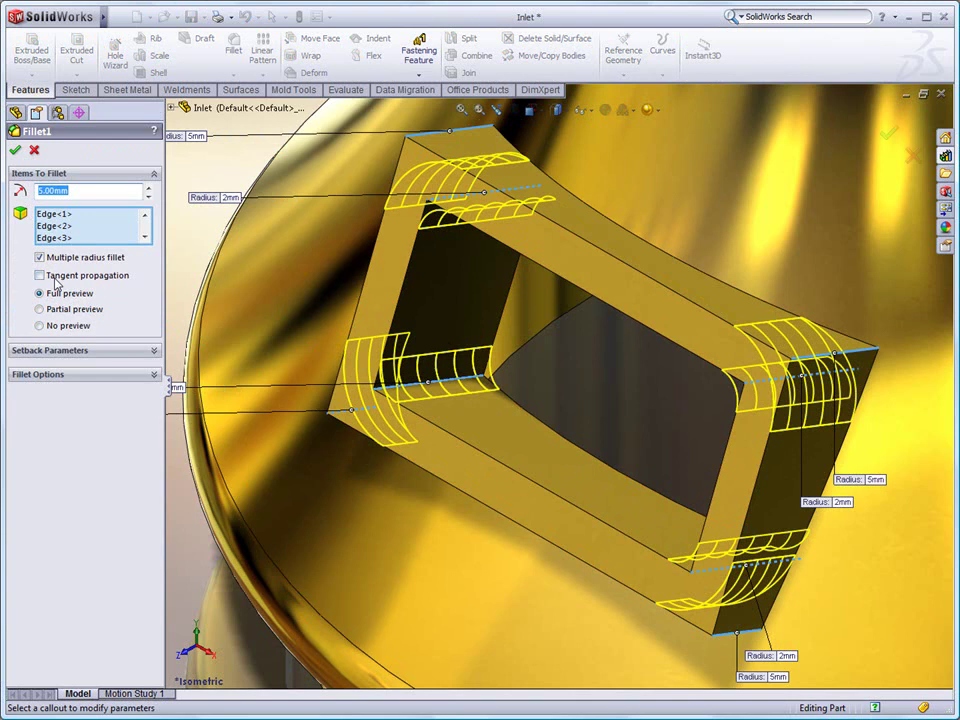
{"action": "left_click", "coordinate": [39, 256]}
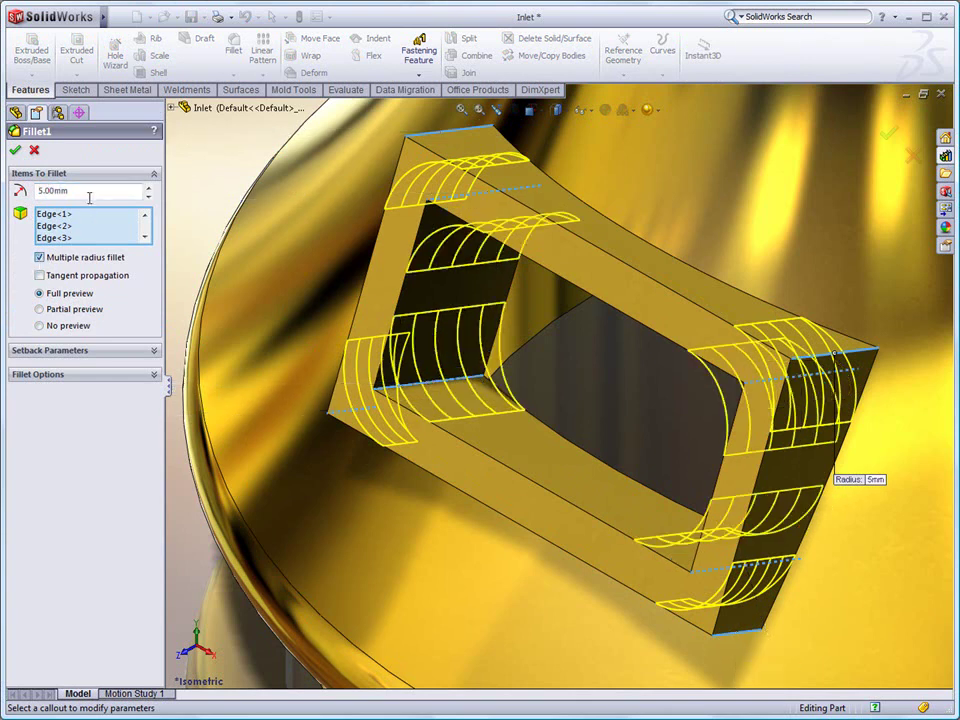
{"action": "left_click", "coordinate": [148, 197]}
{"action": "left_click", "coordinate": [148, 197]}
{"action": "left_click", "coordinate": [15, 150]}
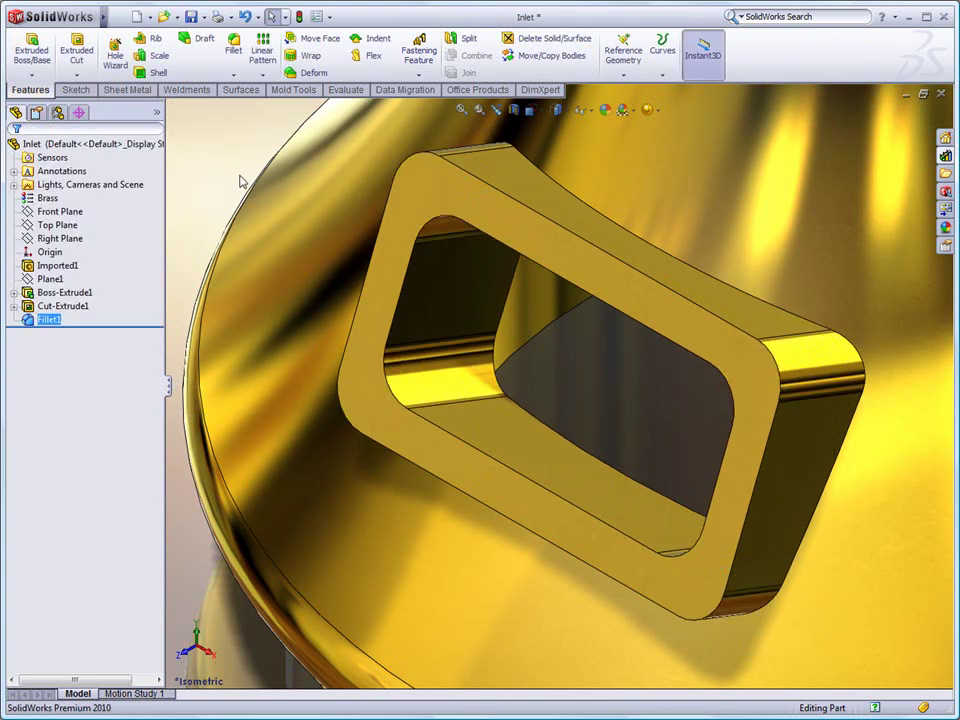
Translate the body's top rim face downward about 11.9 mm with Move Face
{"action": "left_click", "coordinate": [338, 241]}
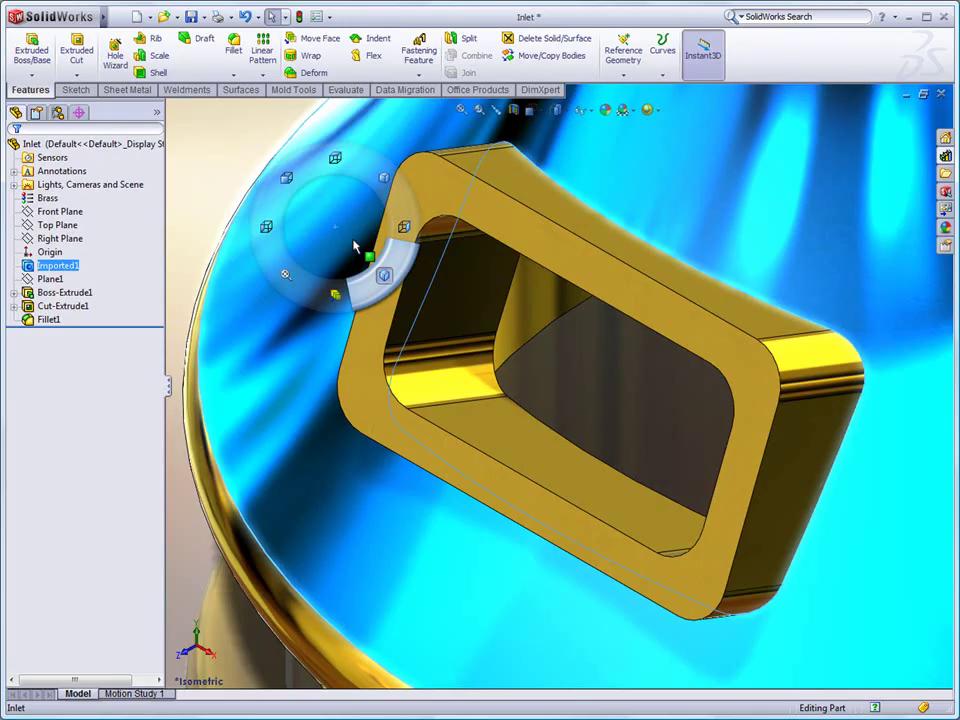
{"action": "right_click_drag", "start_coordinate": [370, 240], "coordinate": [376, 244]}
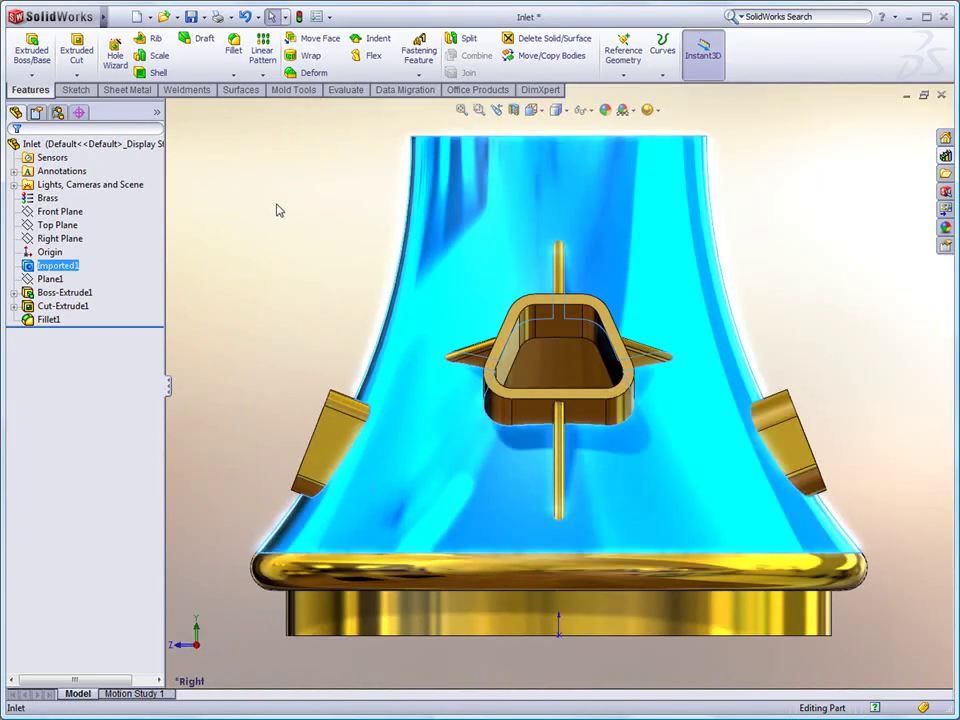
{"action": "right_click_drag", "start_coordinate": [276, 205], "coordinate": [300, 183]}
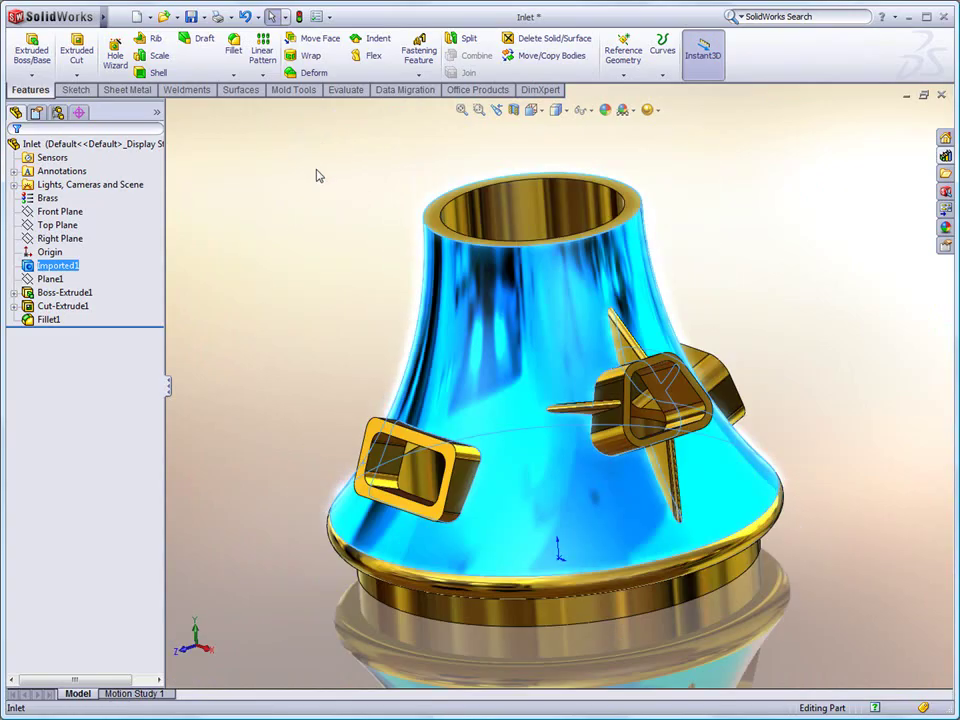
{"action": "left_click", "coordinate": [334, 217]}
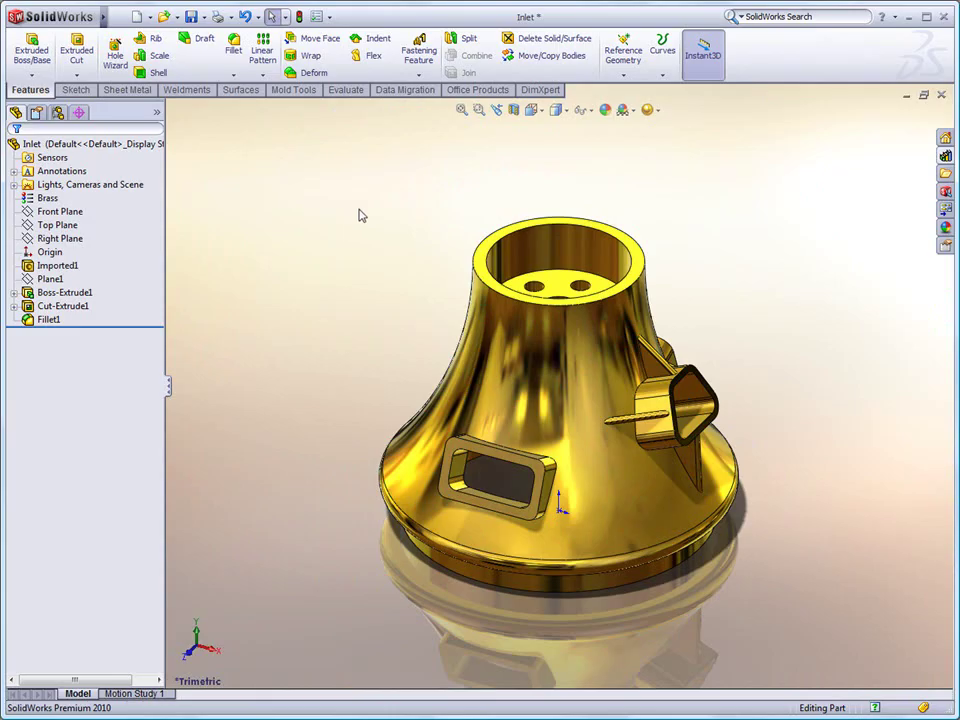
{"action": "right_click", "coordinate": [636, 252]}
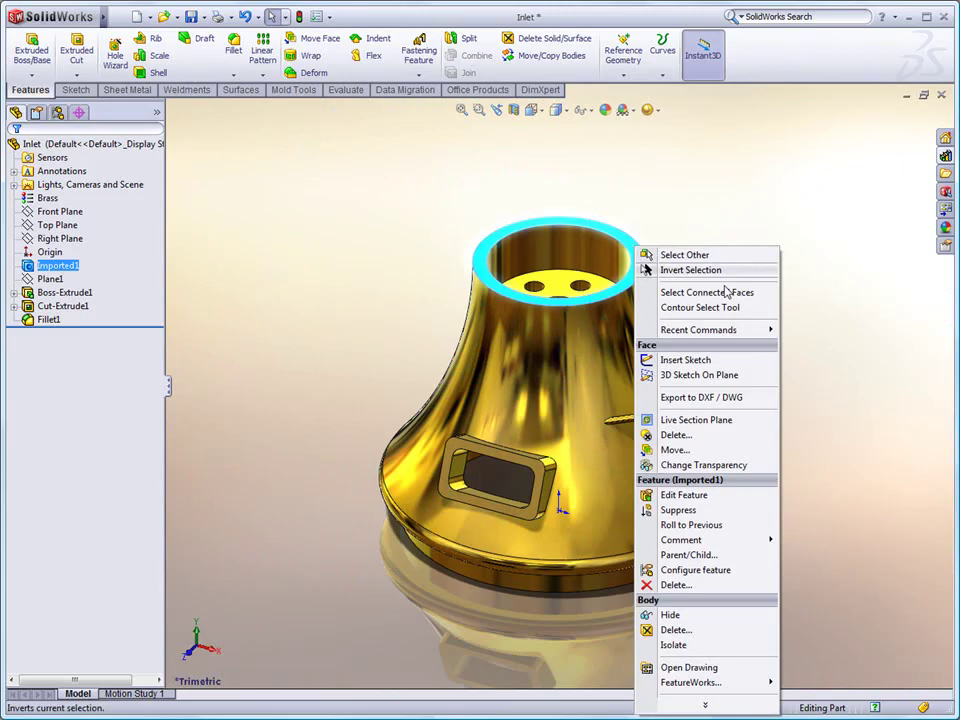
{"action": "left_click", "coordinate": [682, 451]}
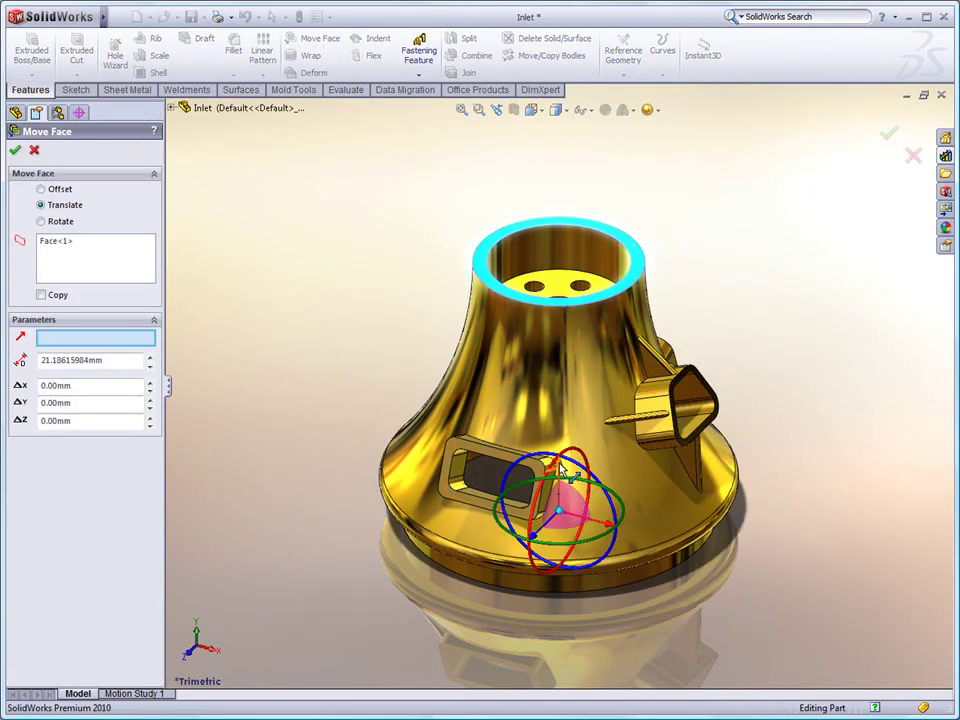
{"action": "left_click_drag", "start_coordinate": [563, 470], "coordinate": [551, 510]}
{"action": "right_click", "coordinate": [676, 299]}
{"action": "left_click", "coordinate": [690, 305]}
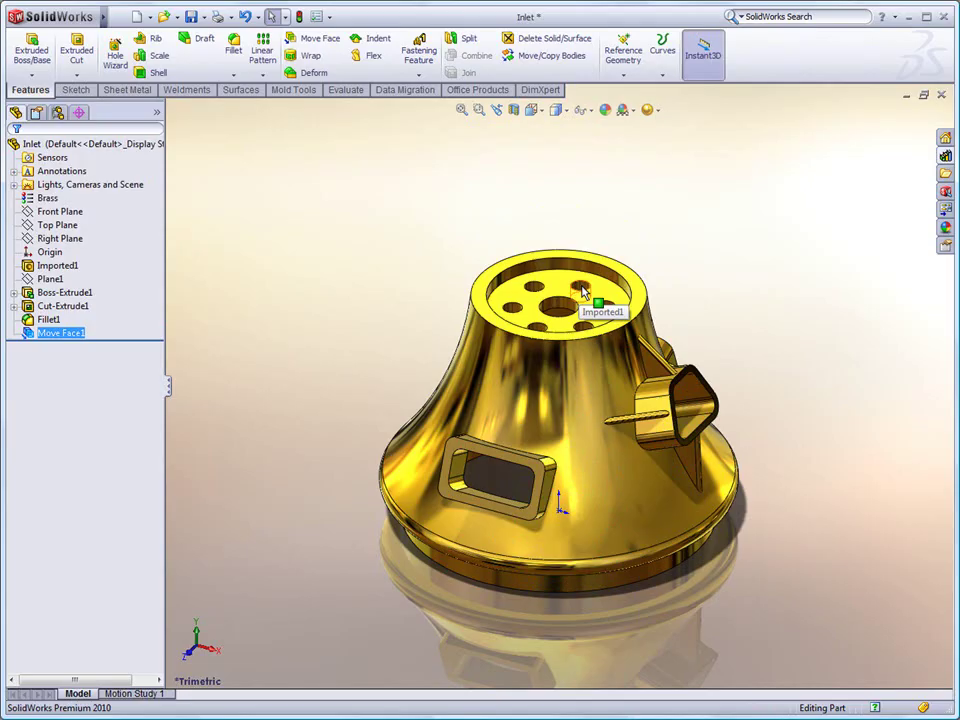
Select all co-directional full cylindrical/conical faces from a small hole in the recessed plate and rotate them about the vertical axis
{"action": "right_click", "coordinate": [583, 291]}
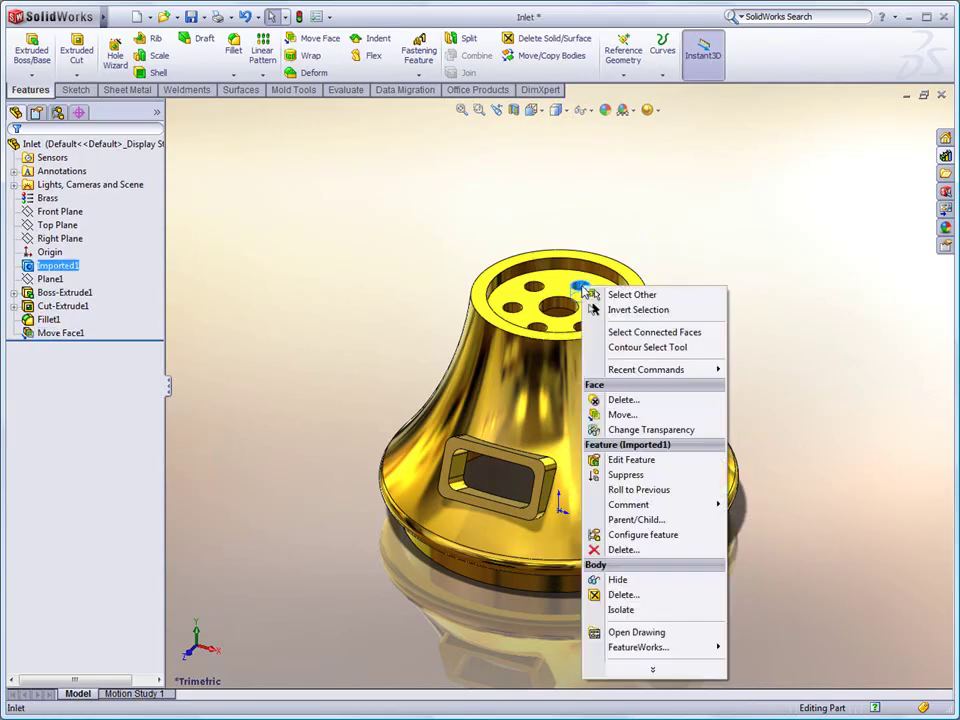
{"action": "left_click", "coordinate": [633, 341]}
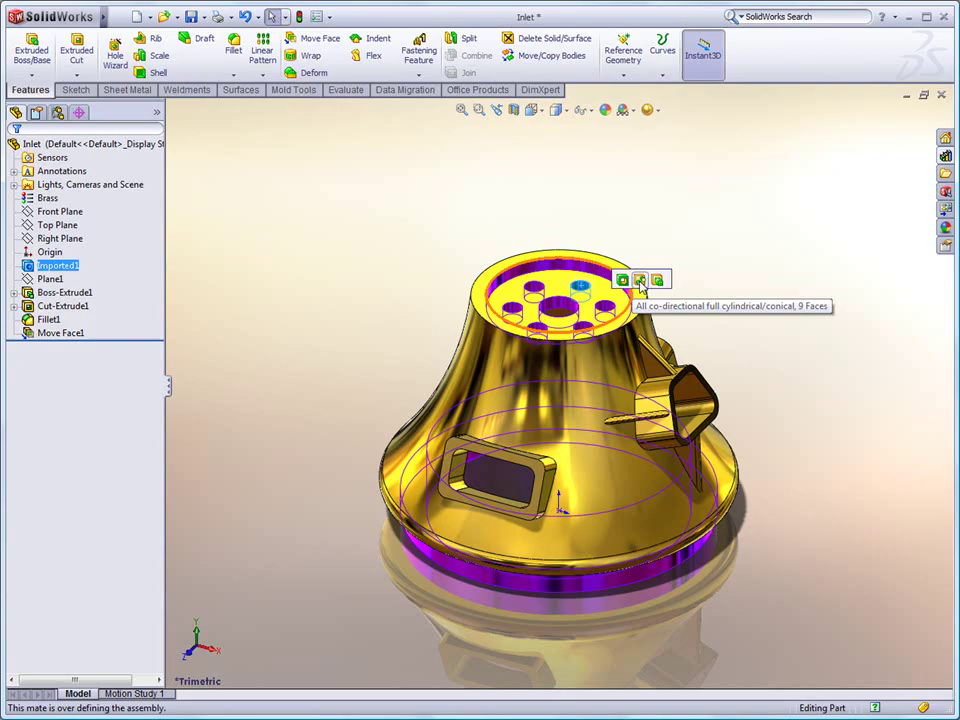
{"action": "left_click", "coordinate": [640, 281]}
{"action": "right_click_drag", "start_coordinate": [678, 216], "coordinate": [681, 281]}
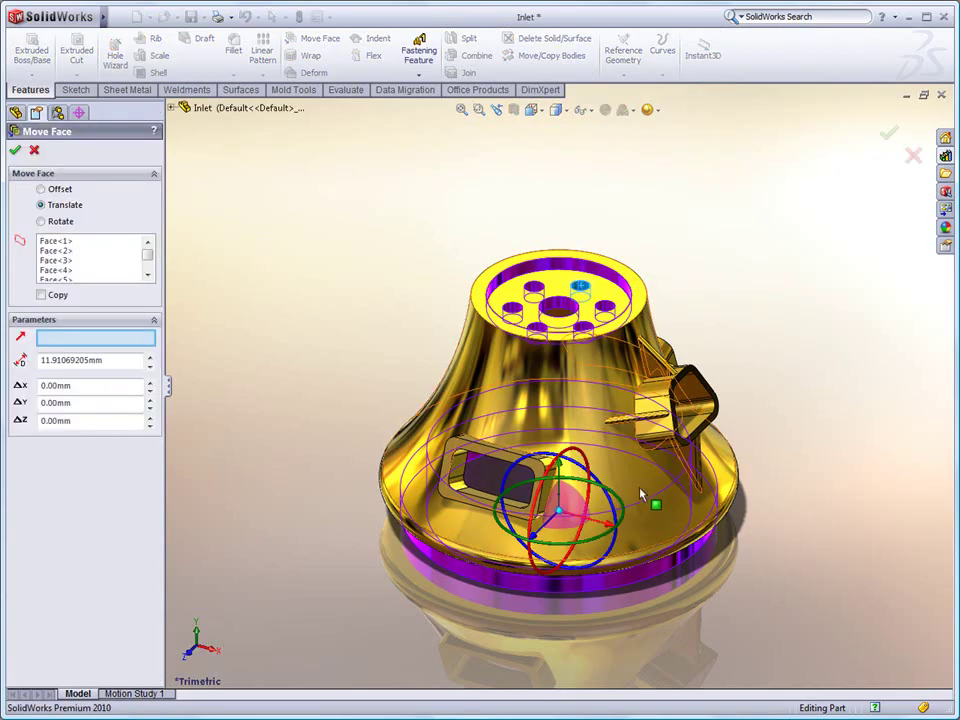
{"action": "left_click_drag", "start_coordinate": [583, 543], "coordinate": [607, 513]}
{"action": "left_click_drag", "start_coordinate": [680, 535], "coordinate": [690, 558]}
{"action": "left_click_drag", "start_coordinate": [597, 524], "coordinate": [598, 530]}
{"action": "right_click_drag", "start_coordinate": [714, 301], "coordinate": [717, 319]}
{"action": "right_click", "coordinate": [718, 325]}
{"action": "left_click", "coordinate": [742, 328]}
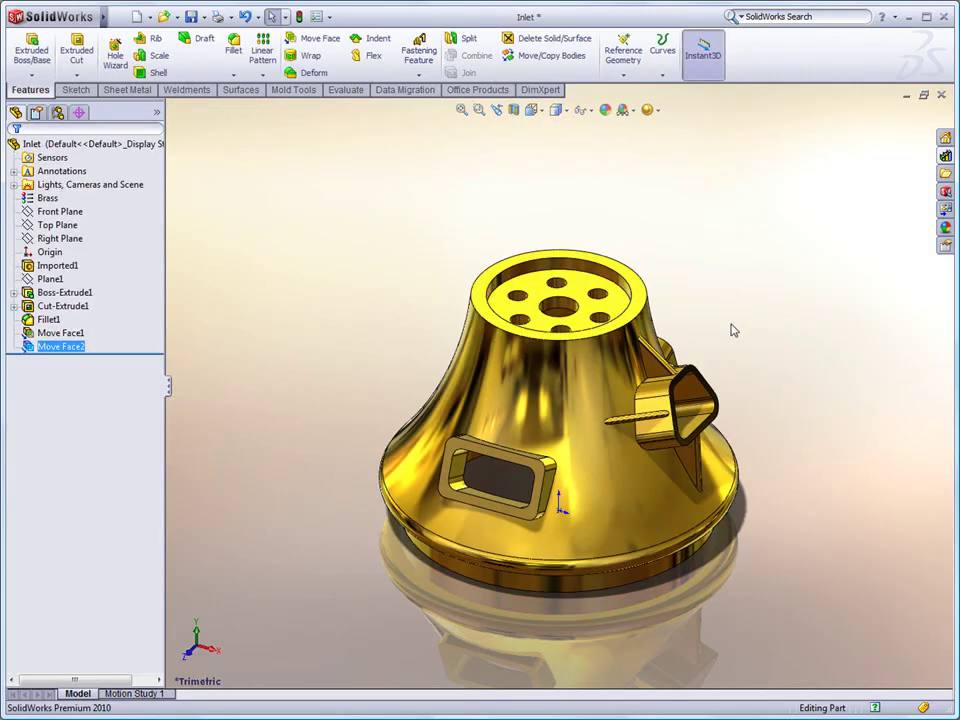
Select the connected faces of the side rib on the trapezoidal inlet and start Move Face on them
{"action": "middle_click_drag", "start_coordinate": [770, 457], "coordinate": [744, 388]}
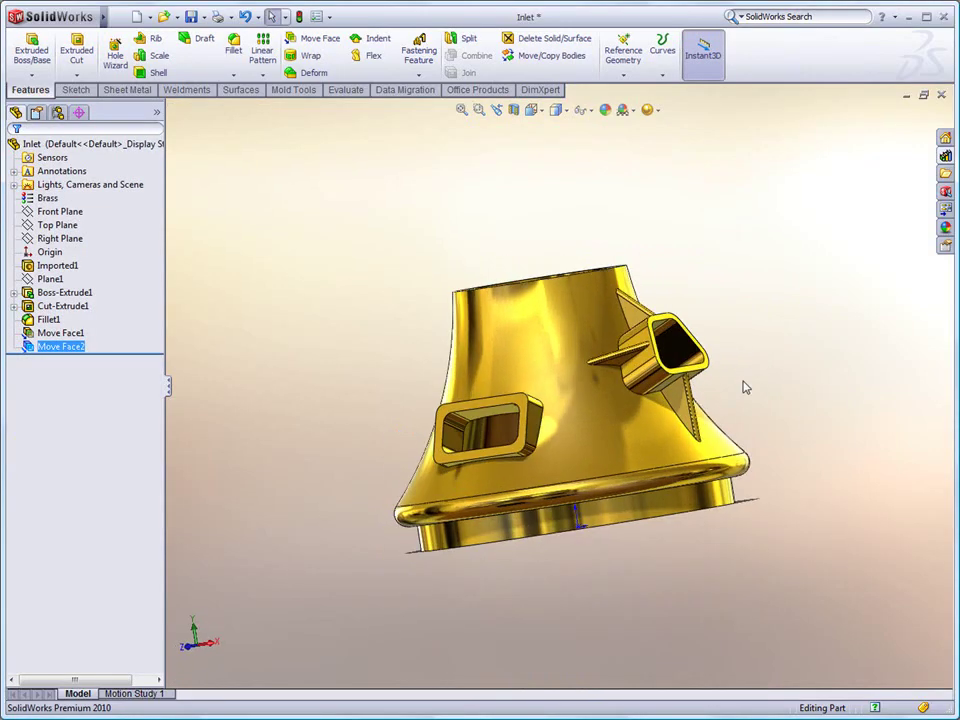
{"action": "scroll", "coordinate": [686, 392], "scroll_direction": "down", "scroll_amount": 5}
{"action": "scroll", "coordinate": [681, 520], "scroll_direction": "down", "scroll_amount": 6}
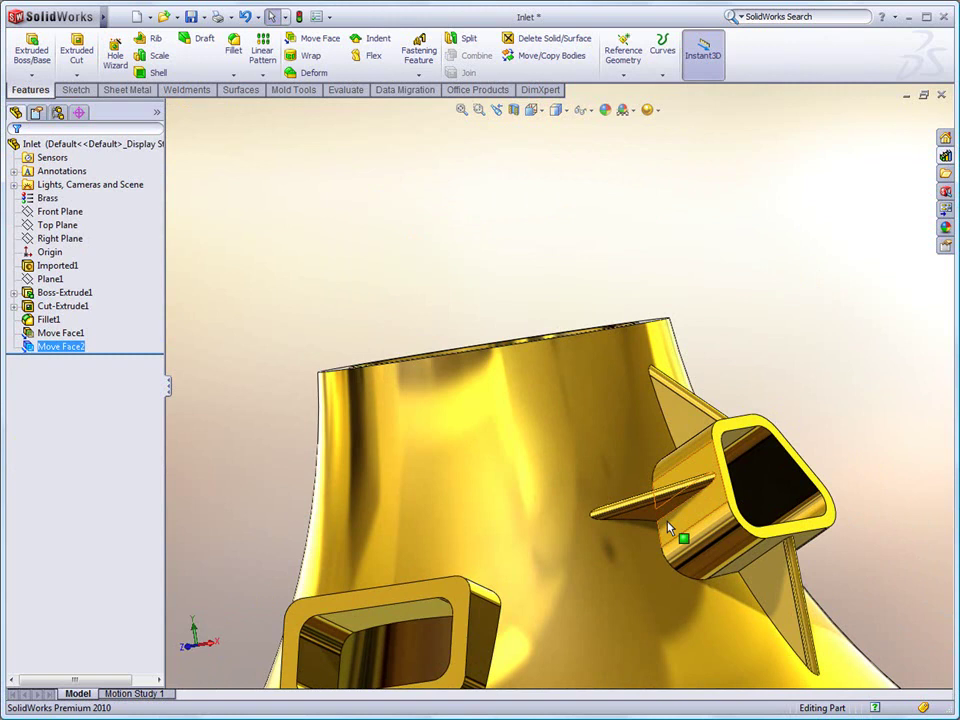
{"action": "middle_click_drag", "start_coordinate": [686, 500], "coordinate": [497, 425]}
{"action": "right_click", "coordinate": [503, 412]}
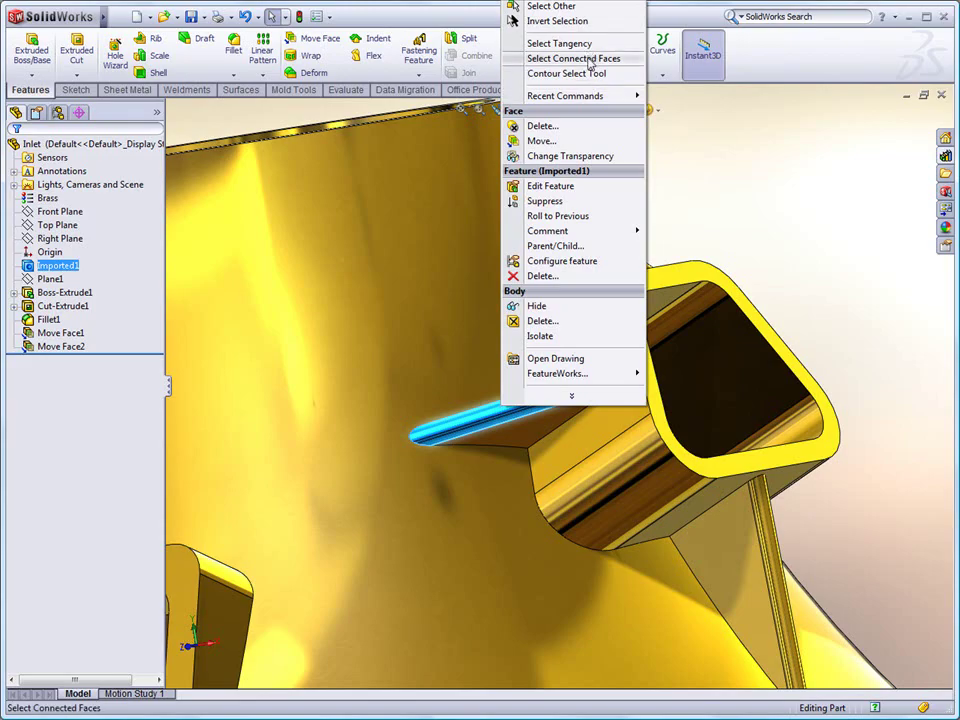
{"action": "left_click", "coordinate": [574, 58]}
{"action": "left_click", "coordinate": [577, 405]}
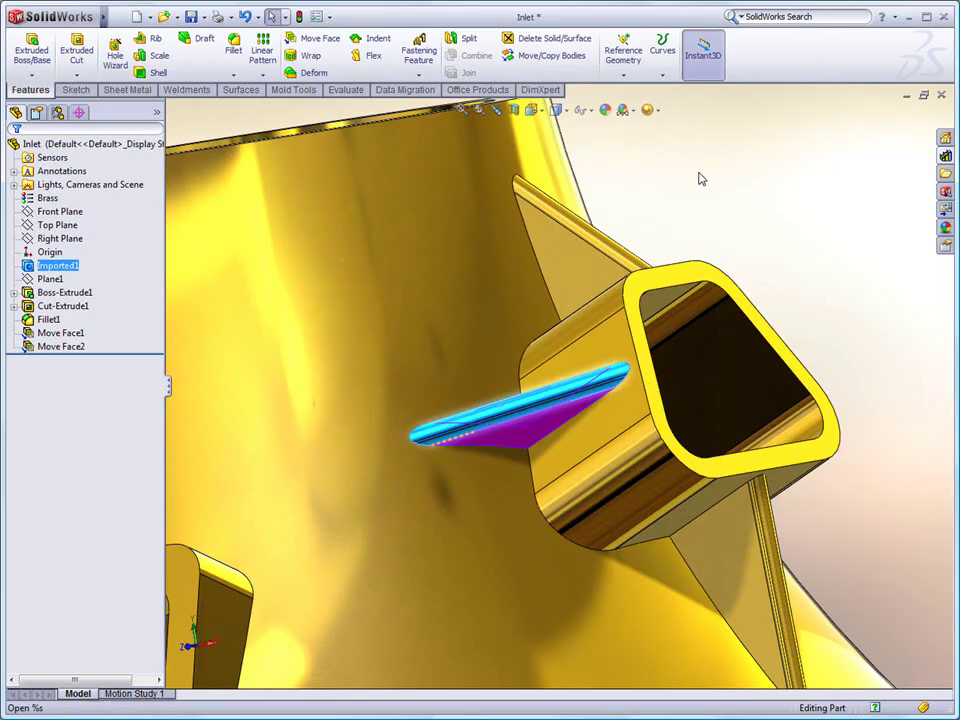
{"action": "right_click_drag", "start_coordinate": [700, 176], "coordinate": [698, 255]}
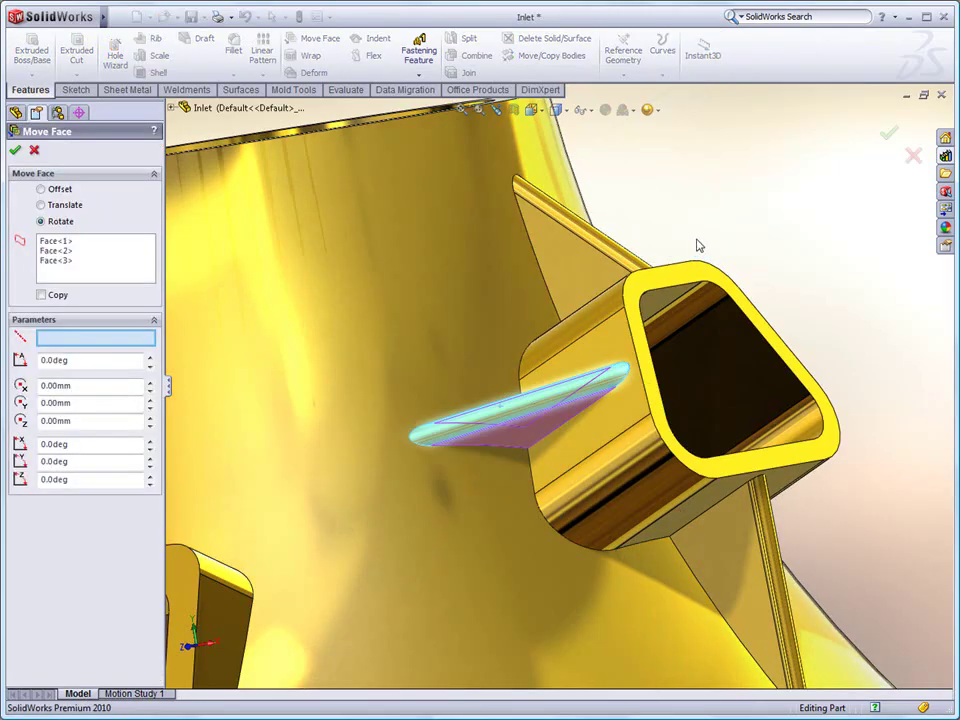
Relocate the move triad onto the trapezoidal inlet and translate the side rib's faces upward about 4.07 mm
{"action": "key", "text": "f"}
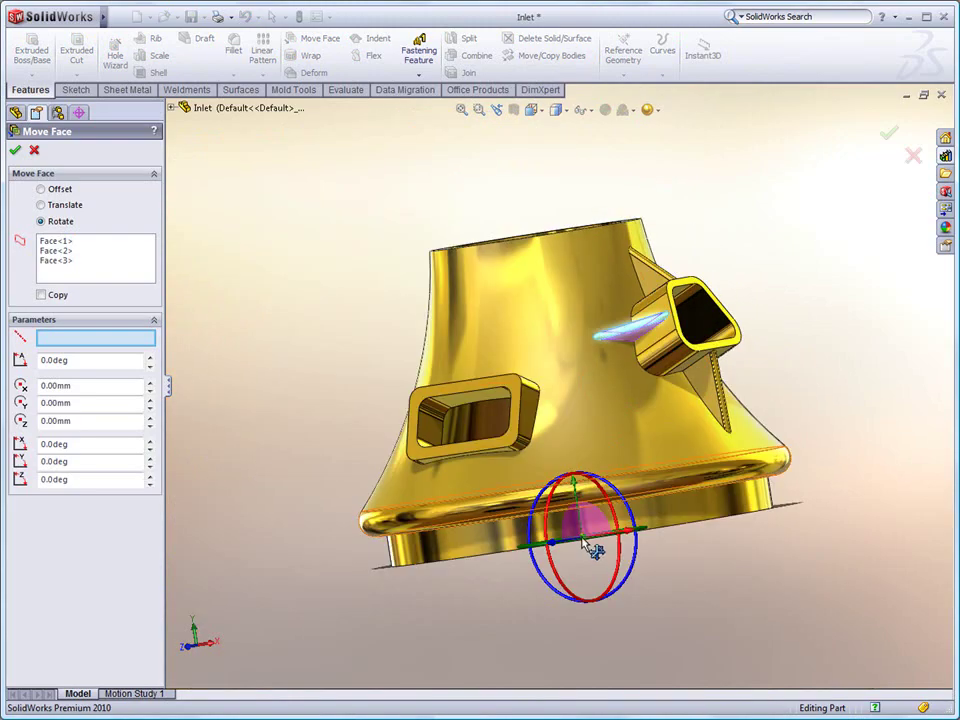
{"action": "right_click", "coordinate": [584, 540]}
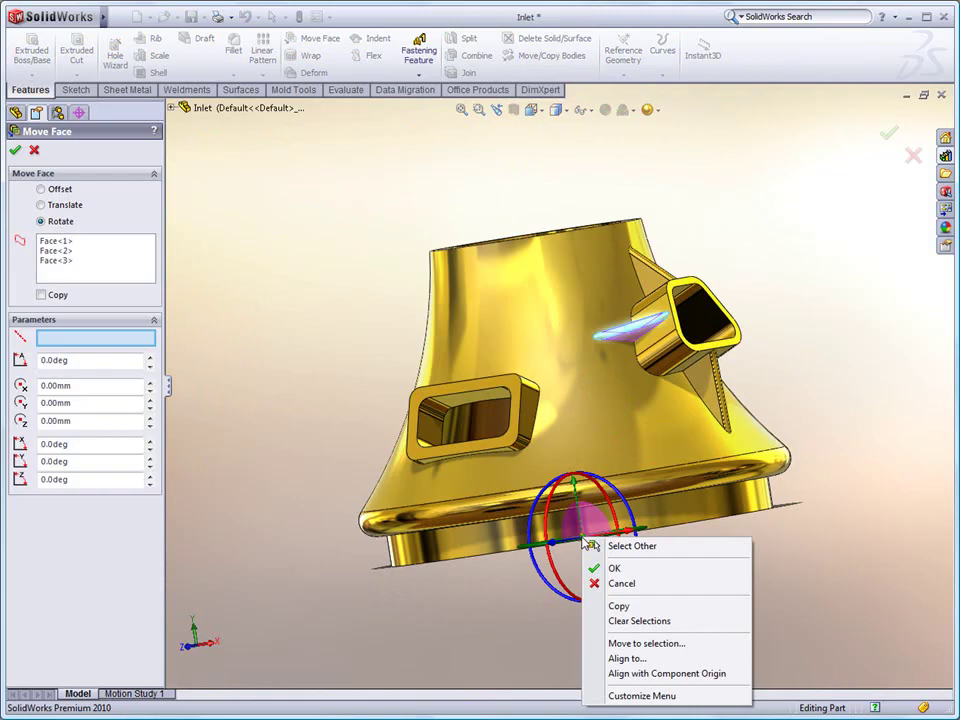
{"action": "left_click", "coordinate": [646, 643]}
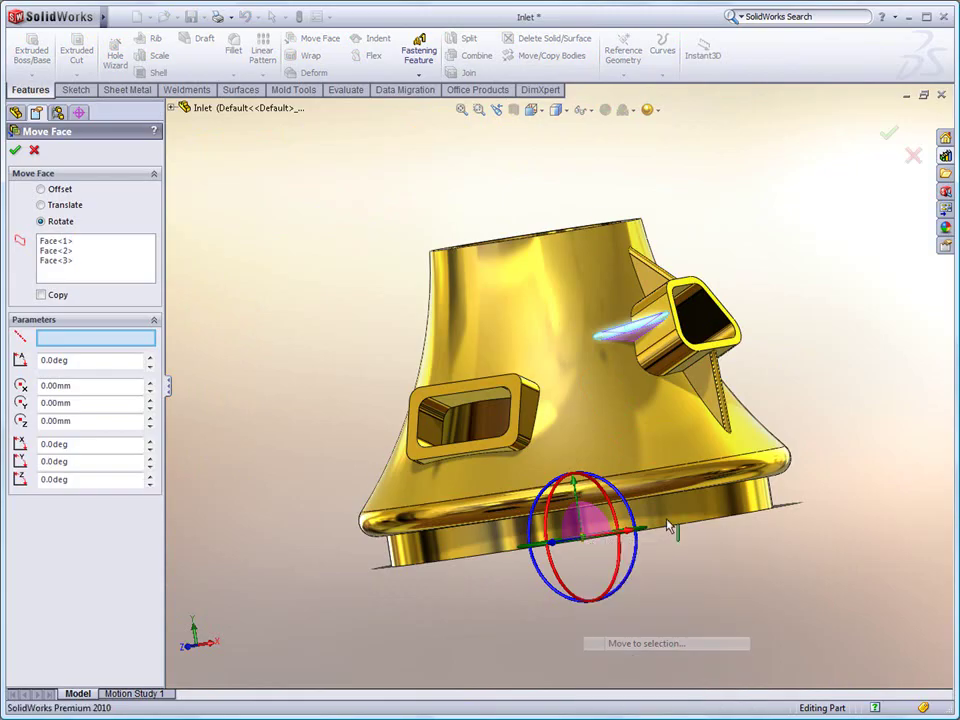
{"action": "left_click", "coordinate": [670, 360]}
{"action": "mouse_move", "coordinate": [659, 357]}
{"action": "middle_mouse_down"}
{"action": "mouse_move", "coordinate": [729, 428]}
{"action": "mouse_move", "coordinate": [674, 369]}
{"action": "middle_mouse_up"}
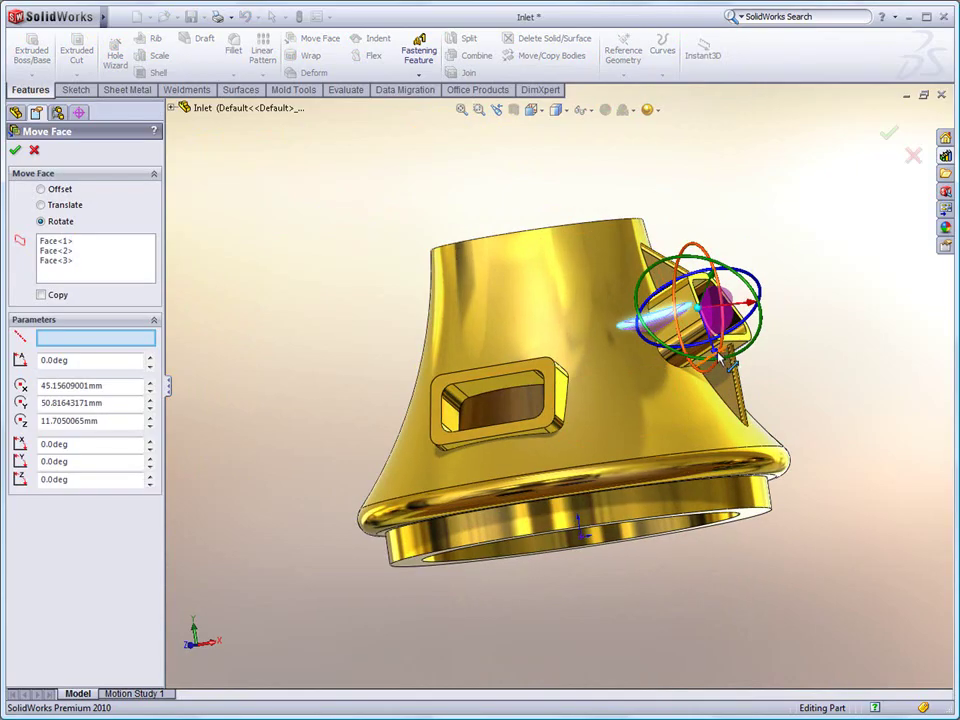
{"action": "left_click_drag", "start_coordinate": [714, 350], "coordinate": [693, 361]}
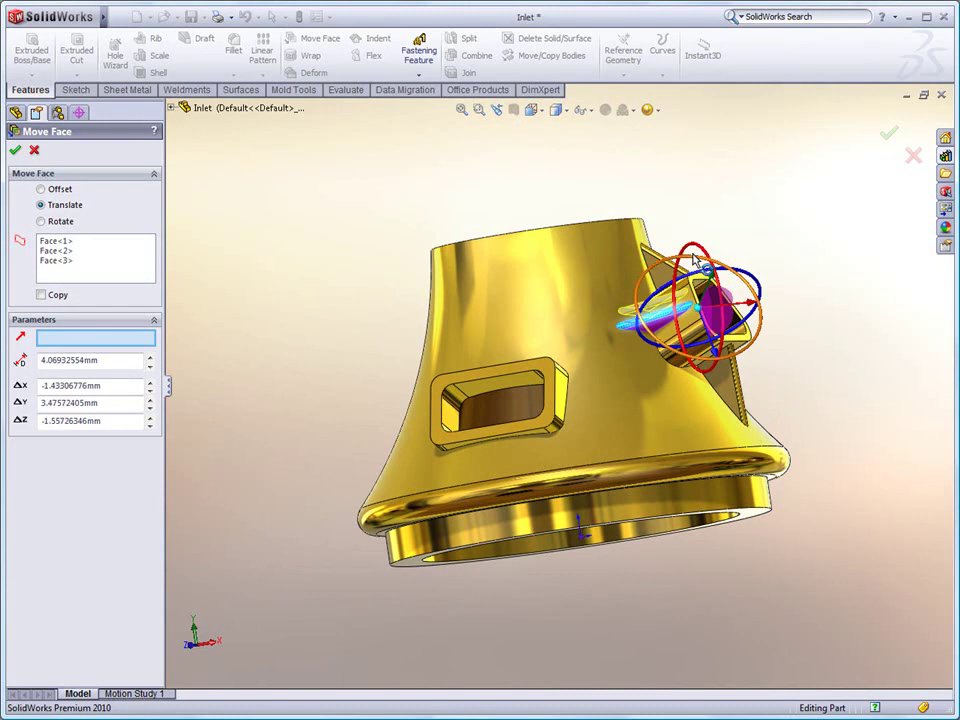
{"action": "right_click", "coordinate": [683, 253]}
{"action": "left_click", "coordinate": [718, 258]}
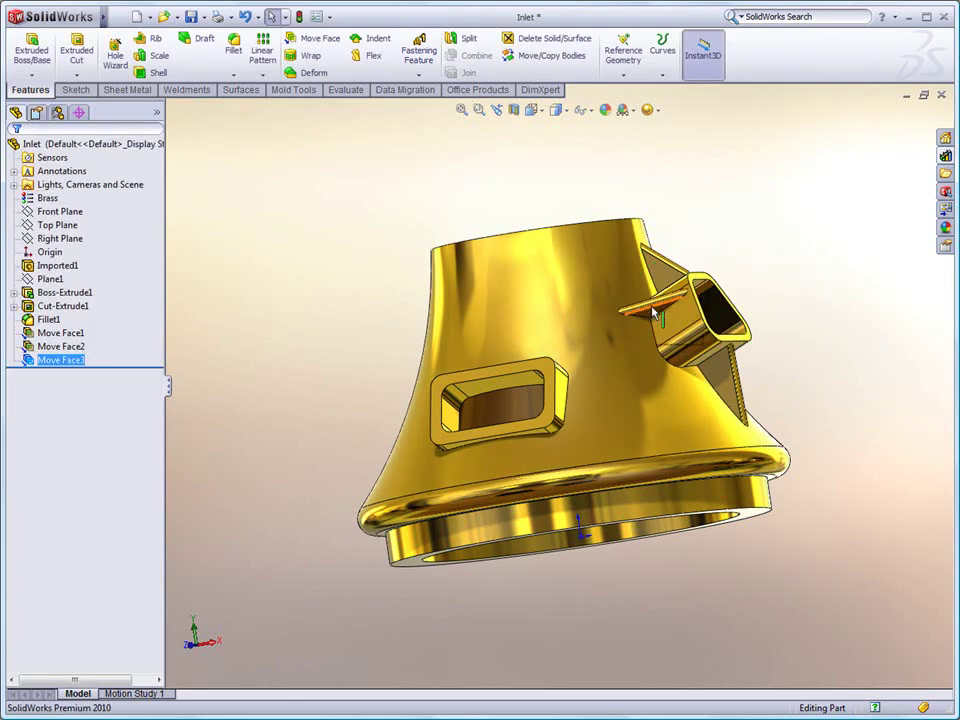
Select the connected faces of the trapezoidal inlet's side rib and start Move Face on them with copying enabled
{"action": "right_click", "coordinate": [655, 305]}
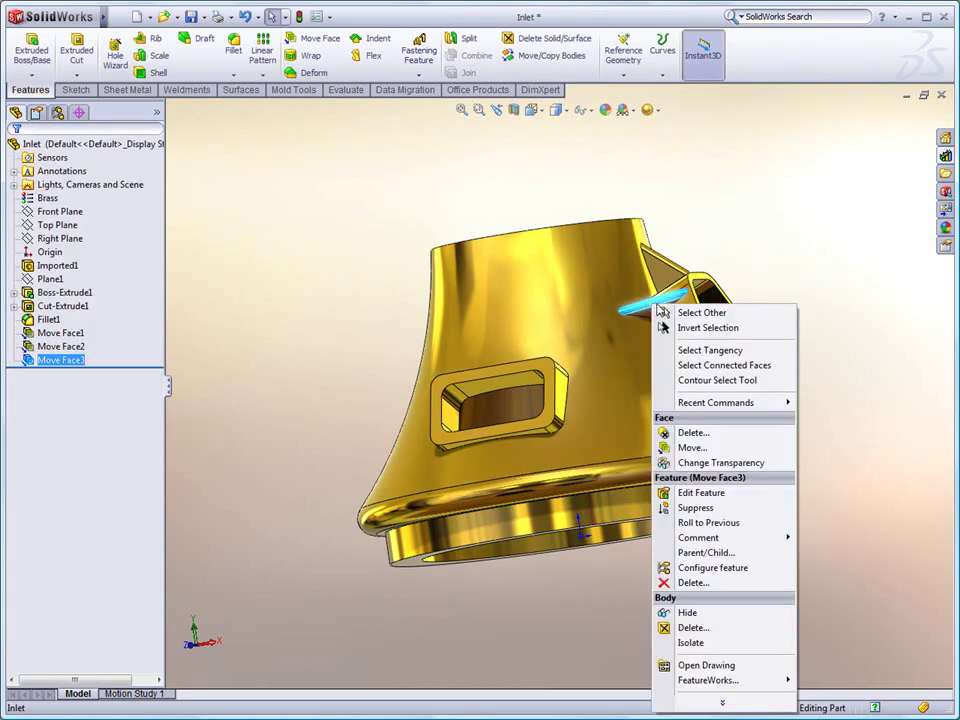
{"action": "left_click", "coordinate": [720, 365]}
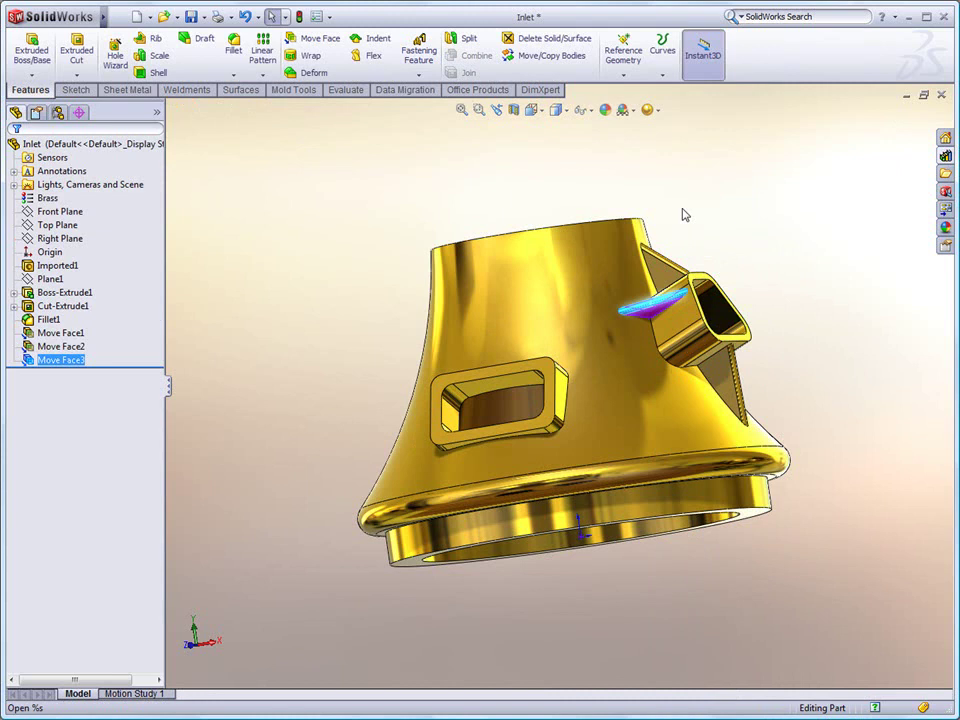
{"action": "right_click_drag", "start_coordinate": [697, 195], "coordinate": [701, 259]}
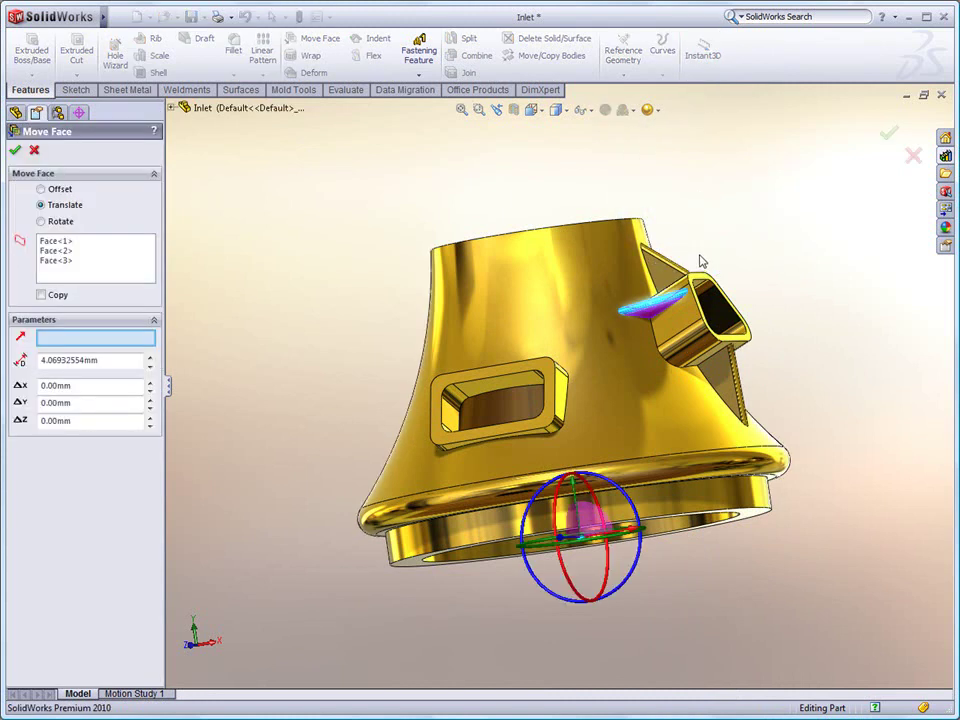
{"action": "left_click", "coordinate": [41, 295]}
Relocate the move triad onto the trapezoidal inlet's end face and place a copy of the side rib about 8.76 mm lower
{"action": "right_click", "coordinate": [590, 542]}
{"action": "left_click", "coordinate": [615, 643]}
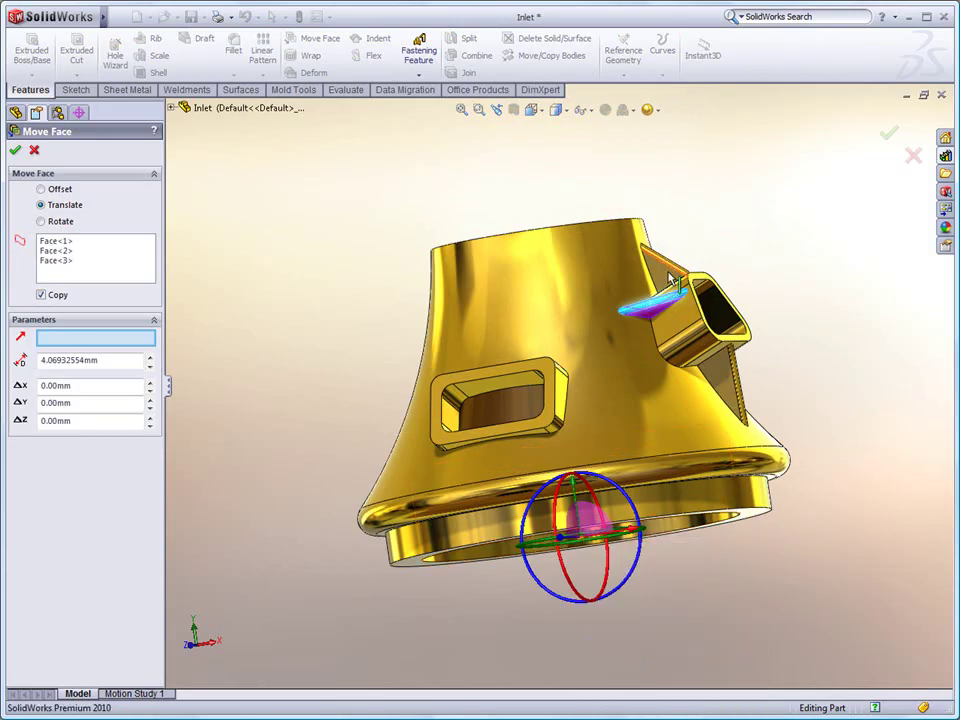
{"action": "left_click", "coordinate": [698, 308]}
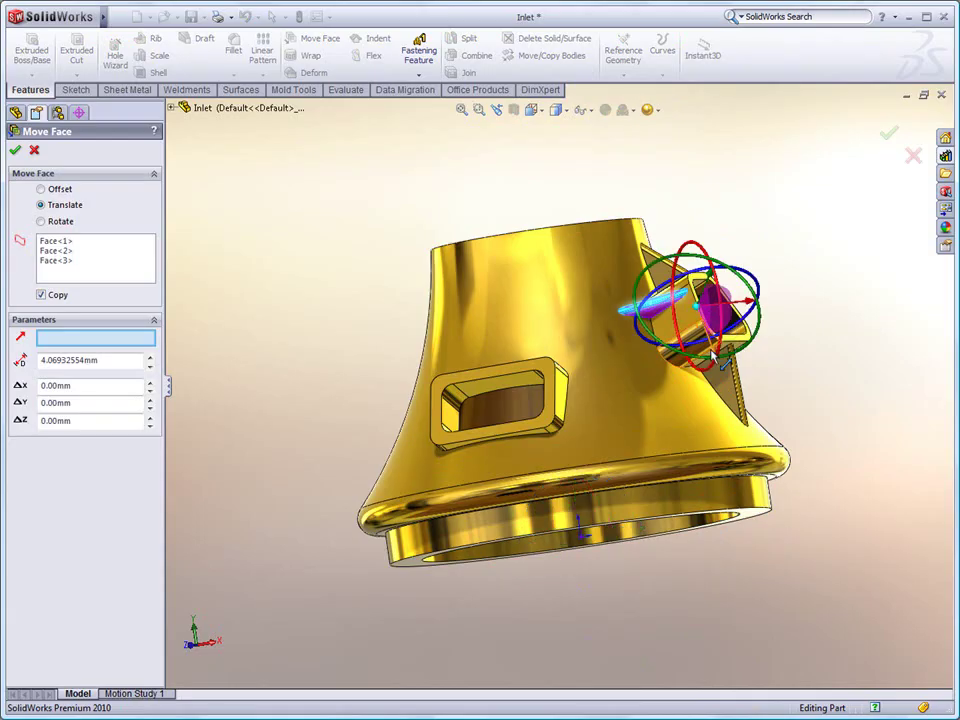
{"action": "left_click_drag", "start_coordinate": [712, 354], "coordinate": [720, 392]}
{"action": "right_click", "coordinate": [720, 384]}
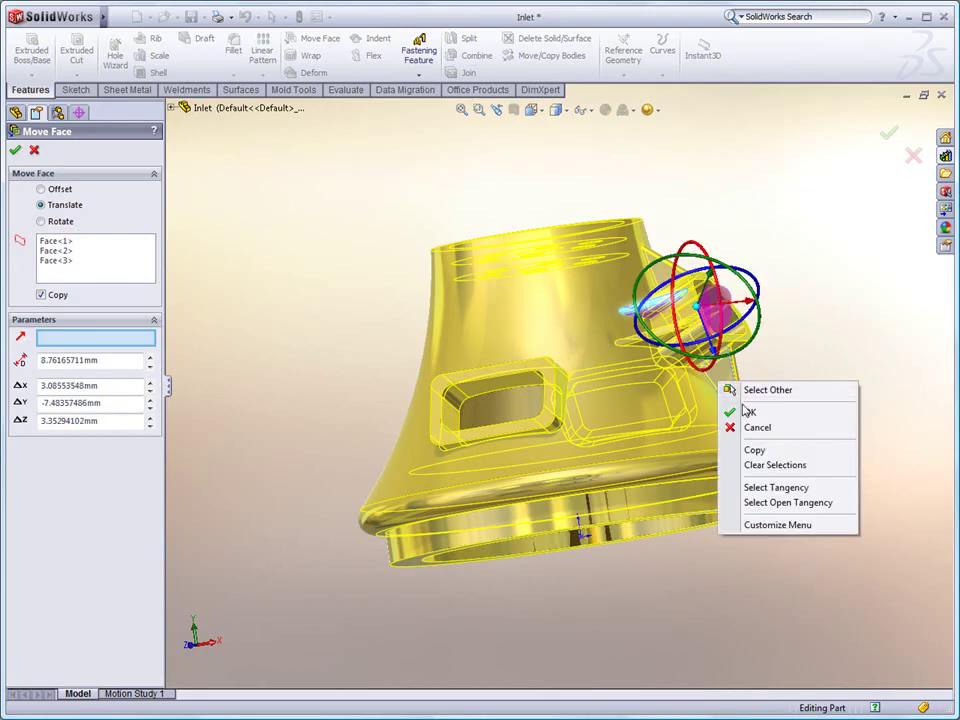
{"action": "left_click", "coordinate": [747, 414]}
Select the rear rectangular inlet's end face with all its outer and inner loop faces and start Move Face on them
{"action": "middle_click_drag", "start_coordinate": [750, 410], "coordinate": [609, 399]}
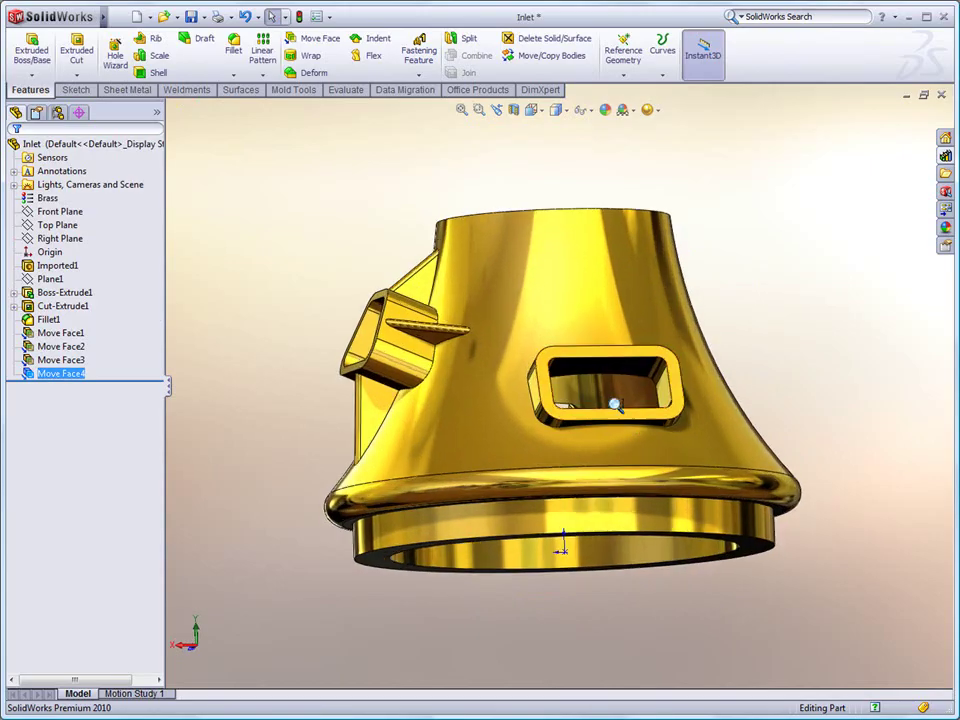
{"action": "scroll", "coordinate": [633, 385], "scroll_direction": "down", "scroll_amount": 4}
{"action": "scroll", "coordinate": [633, 385], "scroll_direction": "up", "scroll_amount": 3}
{"action": "right_click", "coordinate": [591, 279]}
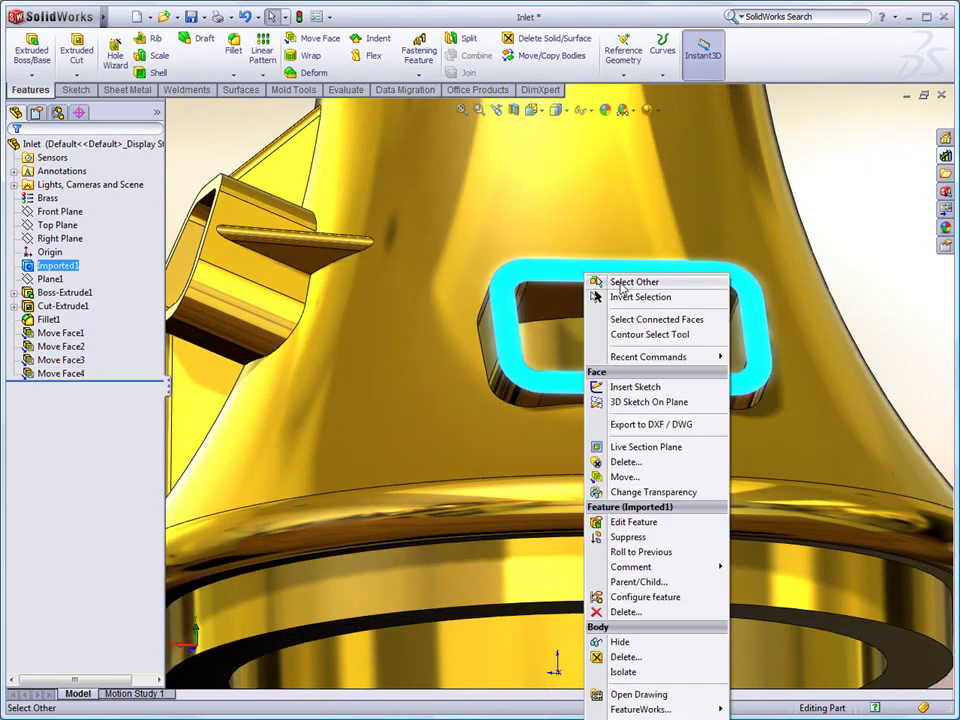
{"action": "left_click", "coordinate": [640, 321]}
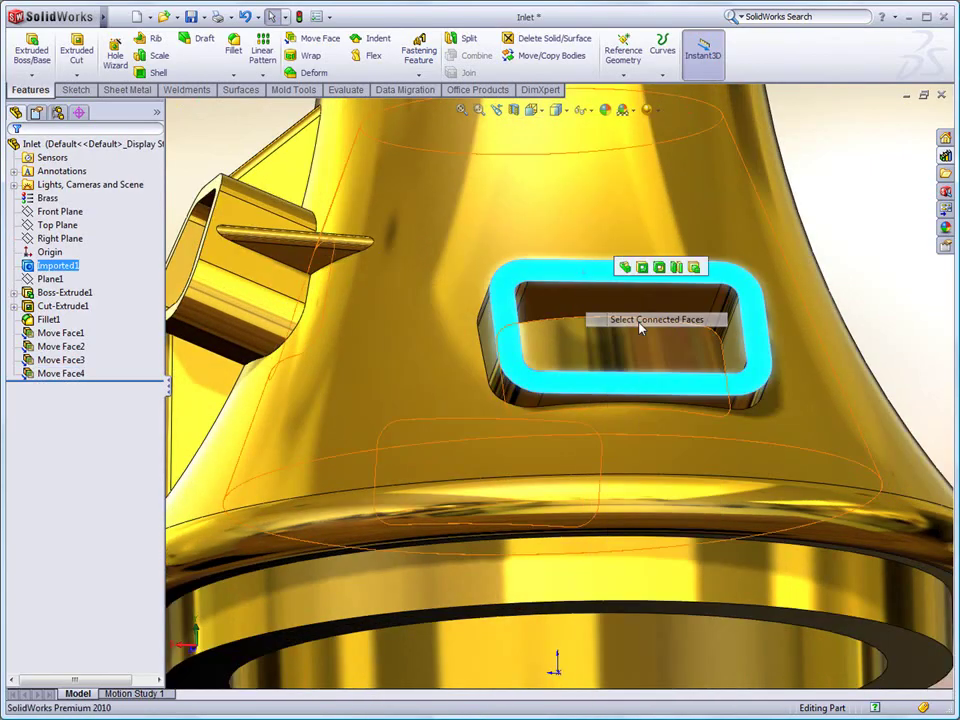
{"action": "left_click", "coordinate": [659, 267]}
{"action": "scroll", "coordinate": [640, 295], "scroll_direction": "up", "scroll_amount": 2}
{"action": "key", "text": "f"}
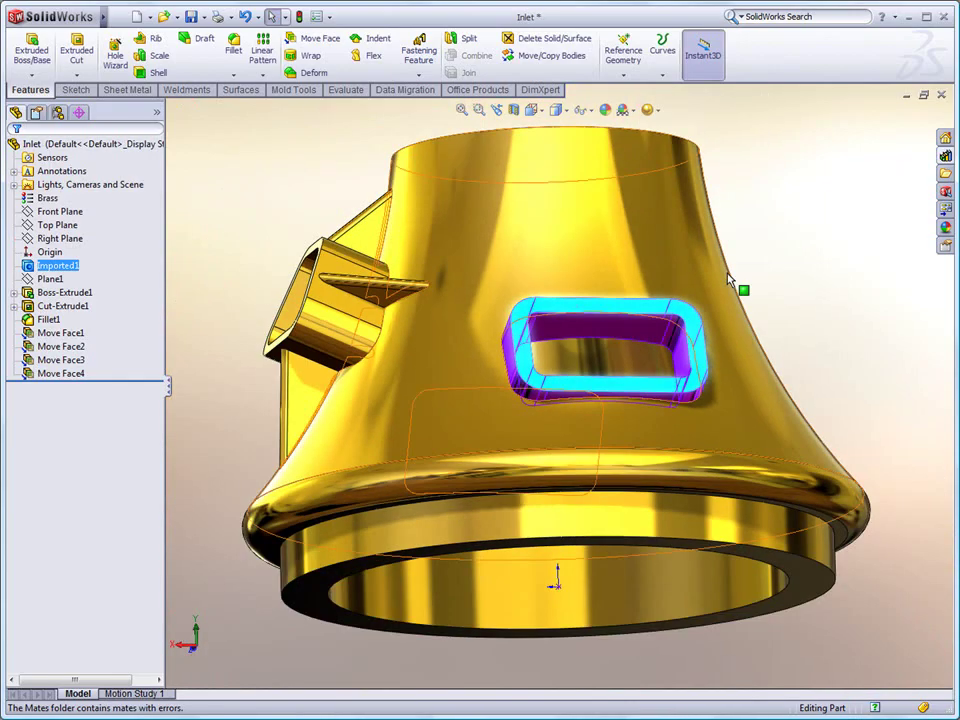
{"action": "right_click_drag", "start_coordinate": [792, 226], "coordinate": [798, 290]}
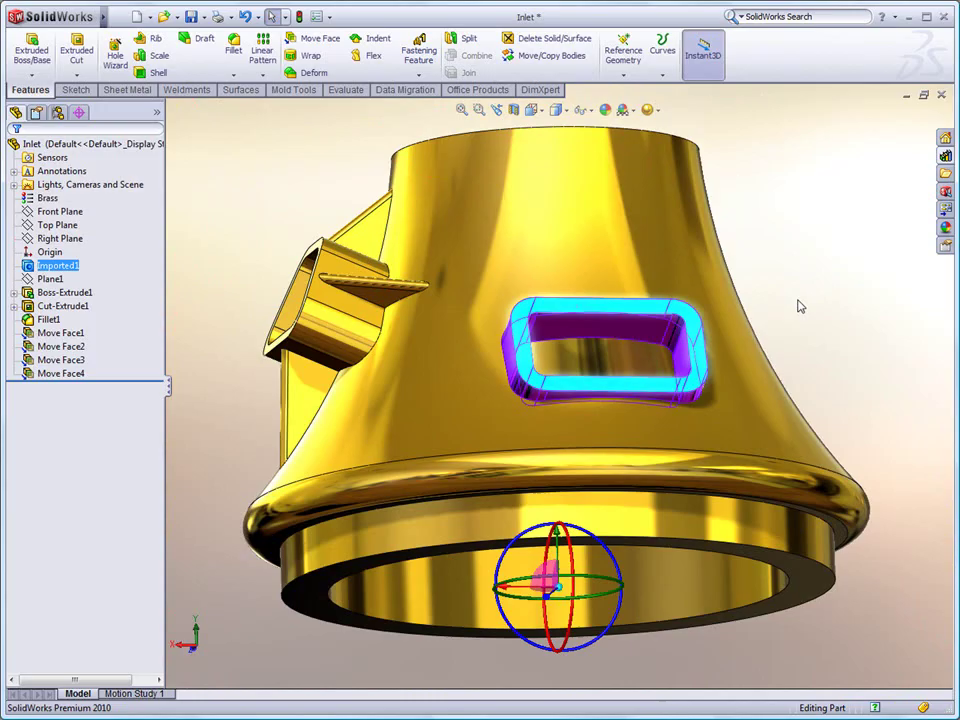
Relocate the move triad onto the rear rectangular inlet and translate the whole inlet upward along the body
{"action": "right_click", "coordinate": [565, 589]}
{"action": "left_click", "coordinate": [624, 689]}
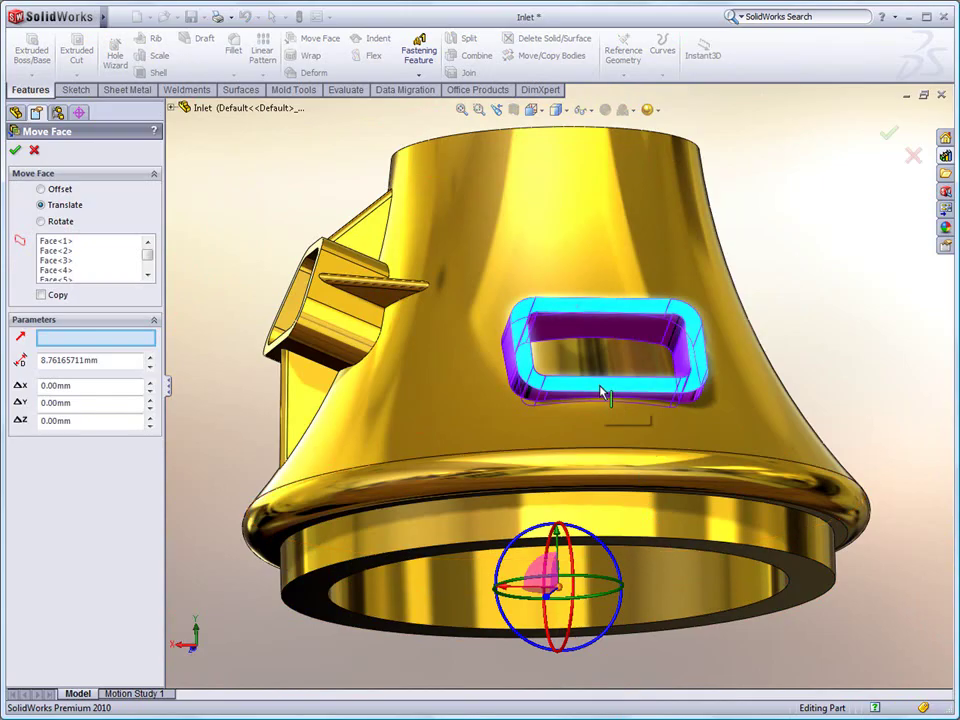
{"action": "left_click_drag", "start_coordinate": [613, 355], "coordinate": [621, 260]}
{"action": "right_click", "coordinate": [624, 263]}
{"action": "left_click", "coordinate": [633, 281]}
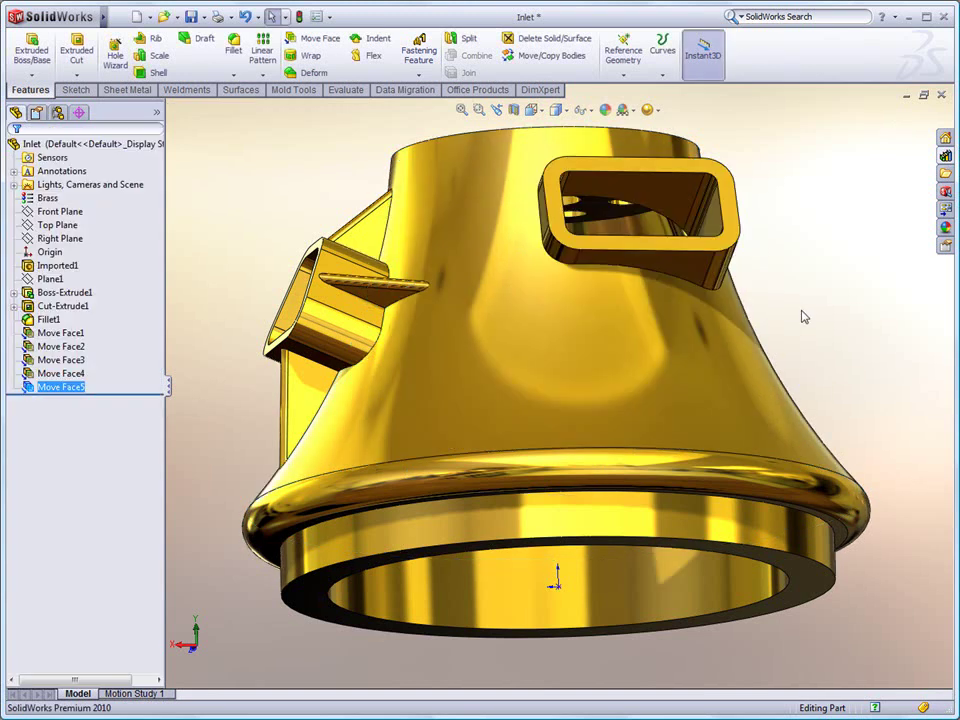
Review the face edits by rolling the feature history back to just after Fillet1 and forward again through Move Face5
{"action": "right_click_drag", "start_coordinate": [796, 266], "coordinate": [836, 227]}
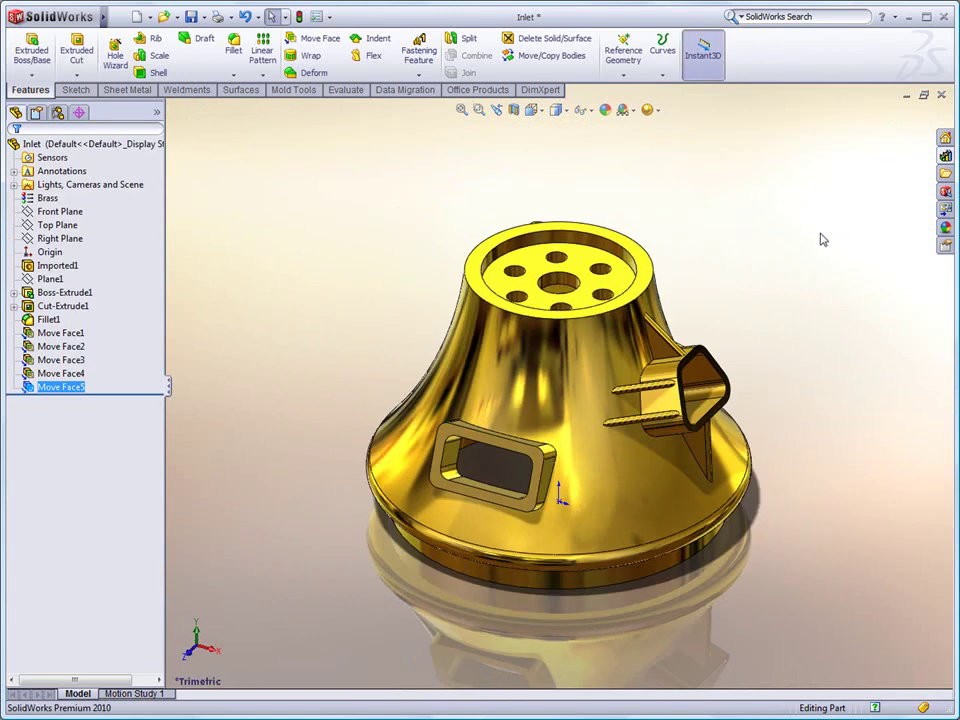
{"action": "left_click", "coordinate": [316, 251]}
{"action": "left_click", "coordinate": [140, 393]}
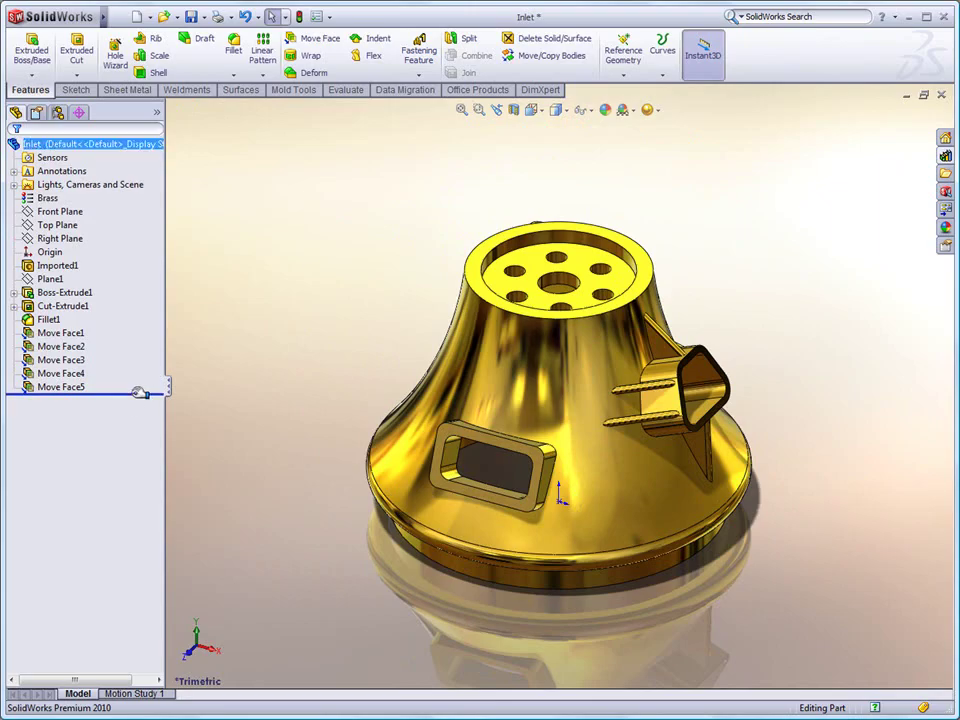
{"action": "key", "text": "Up"}
{"action": "key", "text": "Up"}
{"action": "key", "text": "Up"}
{"action": "key", "text": "Up"}
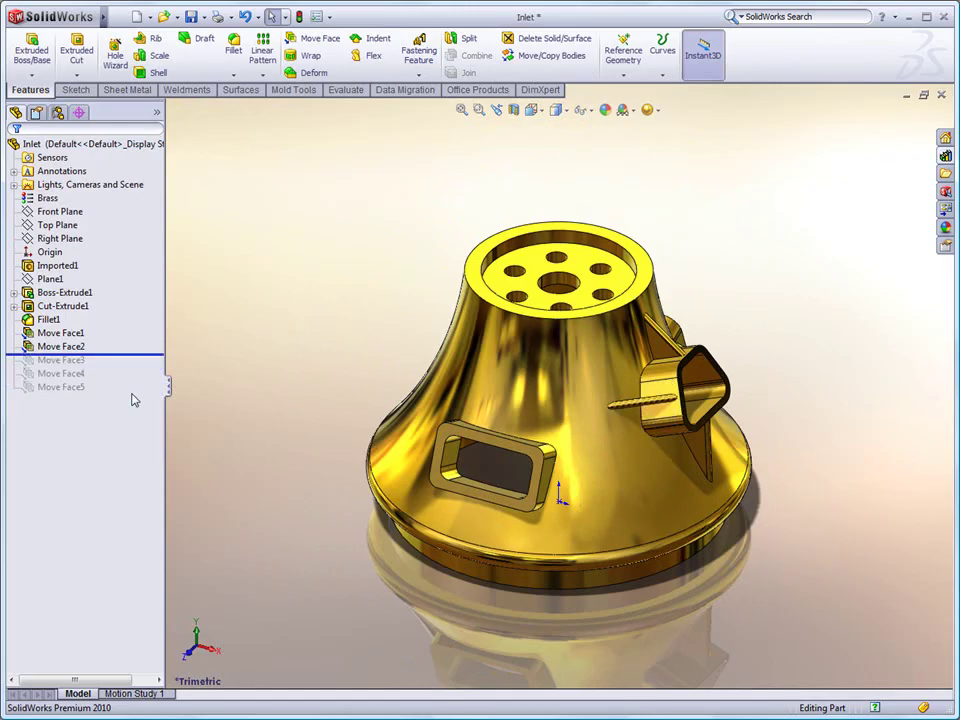
{"action": "key", "text": "Up"}
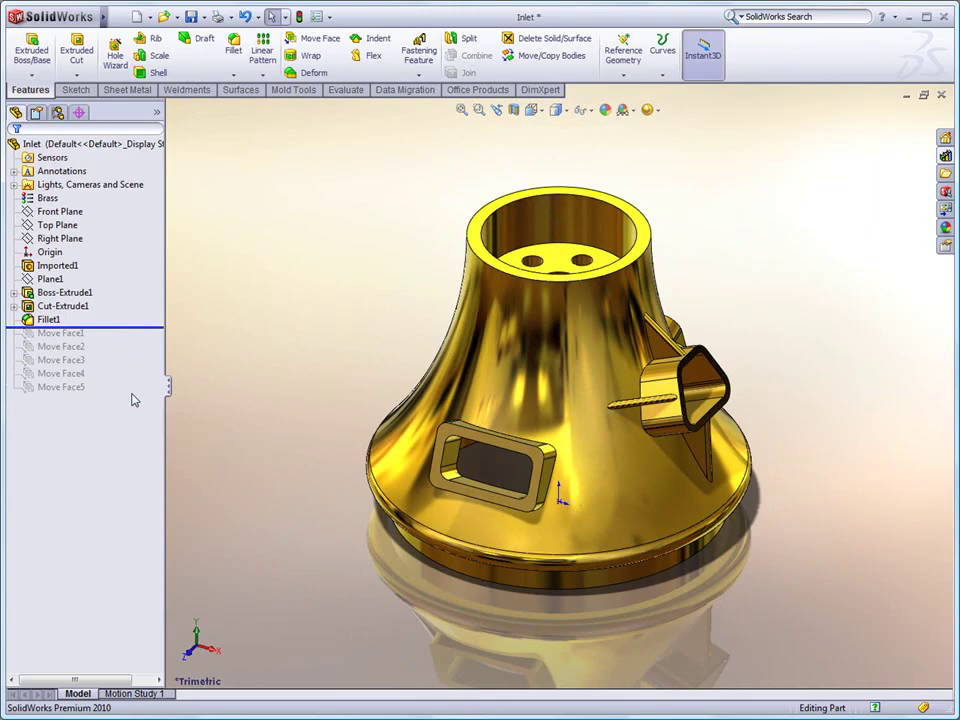
{"action": "key", "text": "Down"}
{"action": "key", "text": "Down"}
{"action": "key", "text": "Down"}
{"action": "key", "text": "Down"}
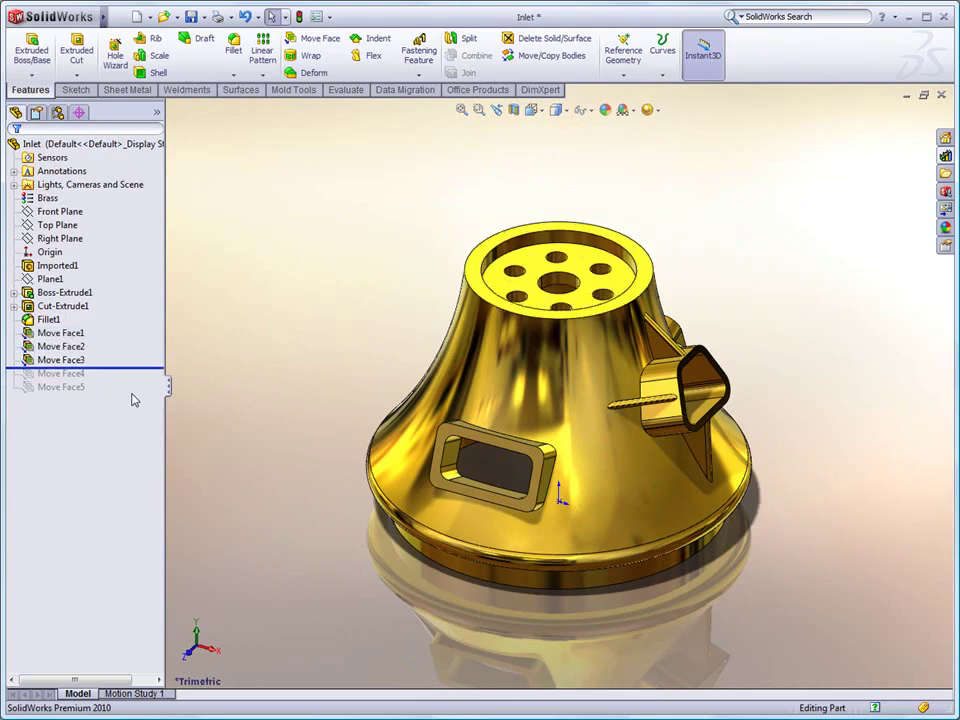
{"action": "key", "text": "Down"}
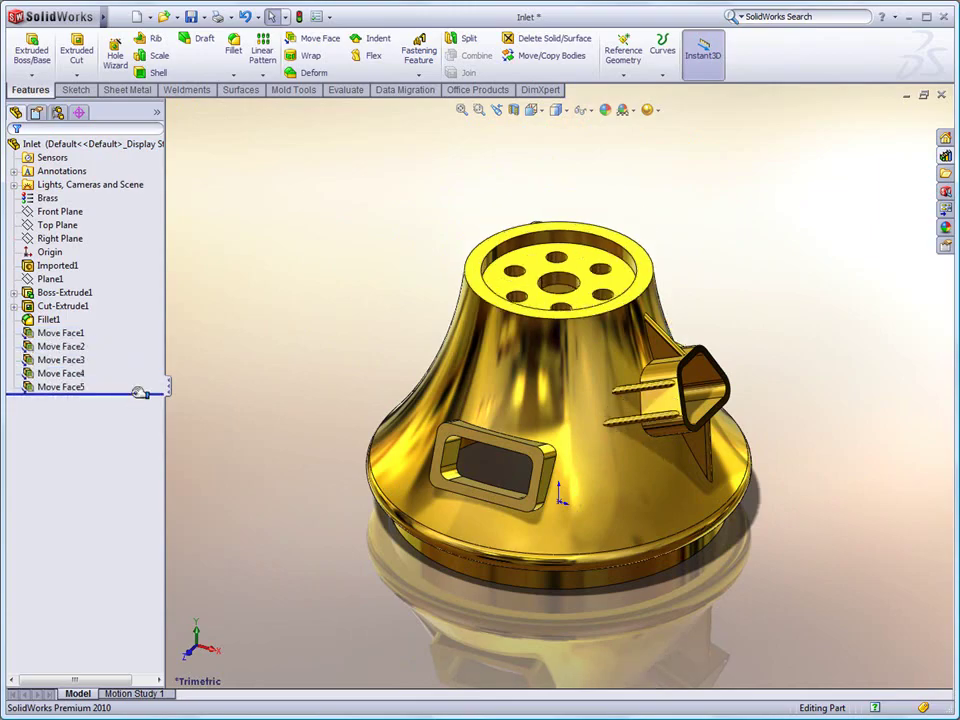